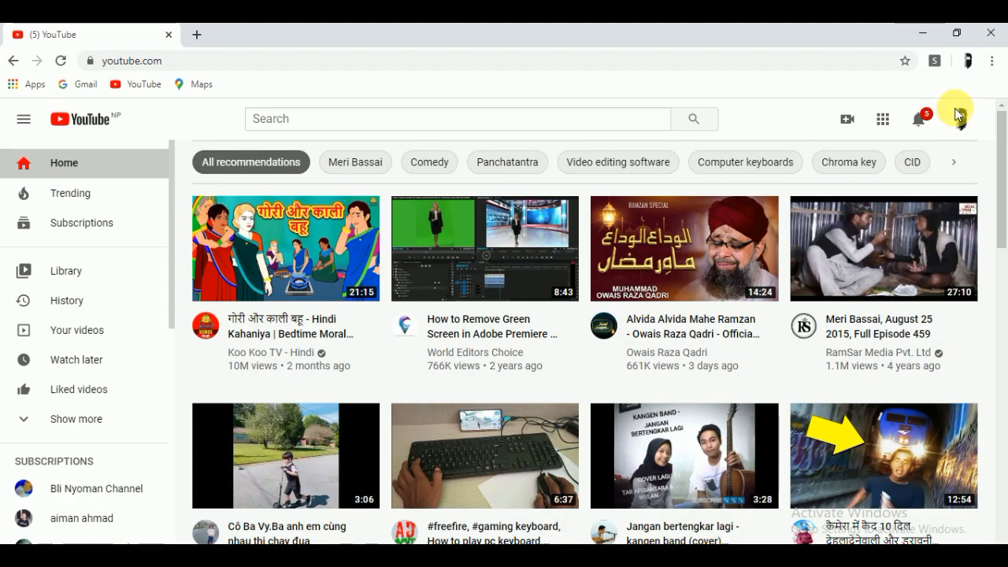
Go to the channel's customization page and open the channel art editor for its banner
left_click(963, 118)
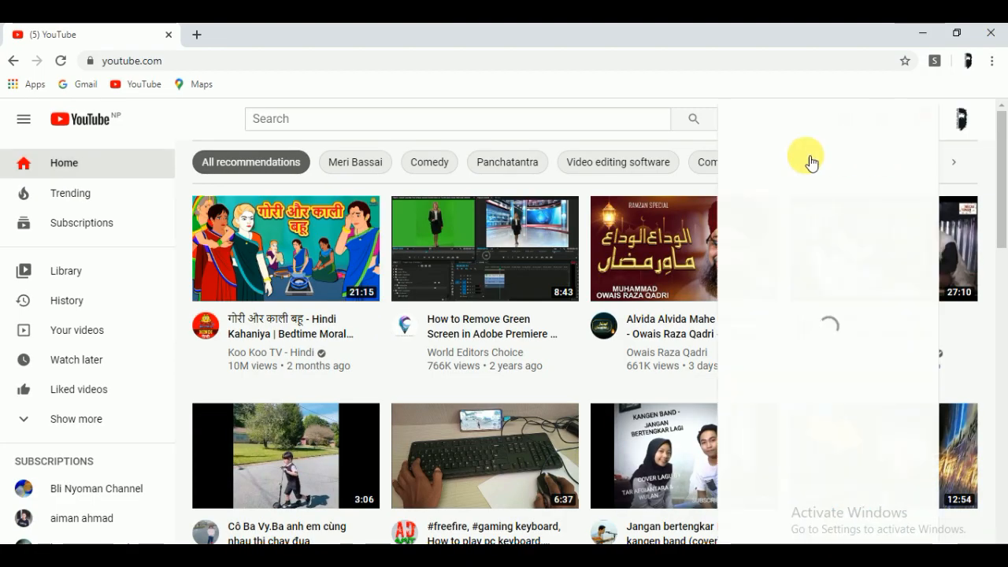
left_click(804, 201)
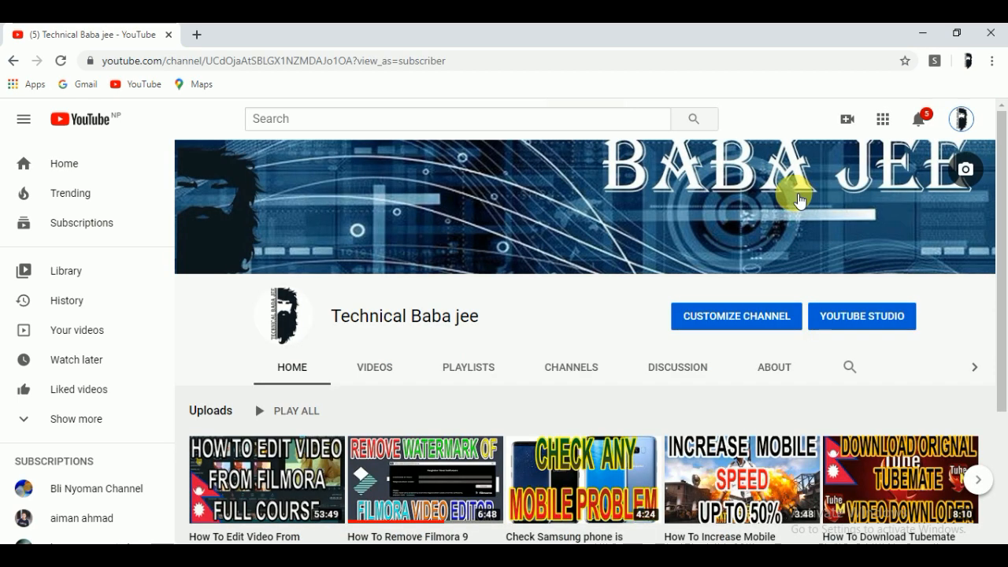
left_click(726, 322)
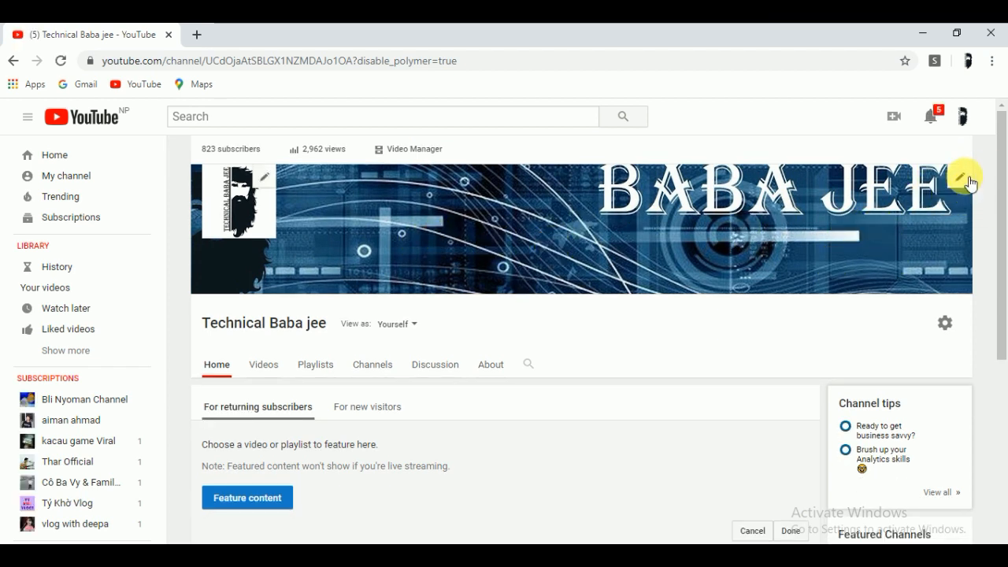
left_click(964, 188)
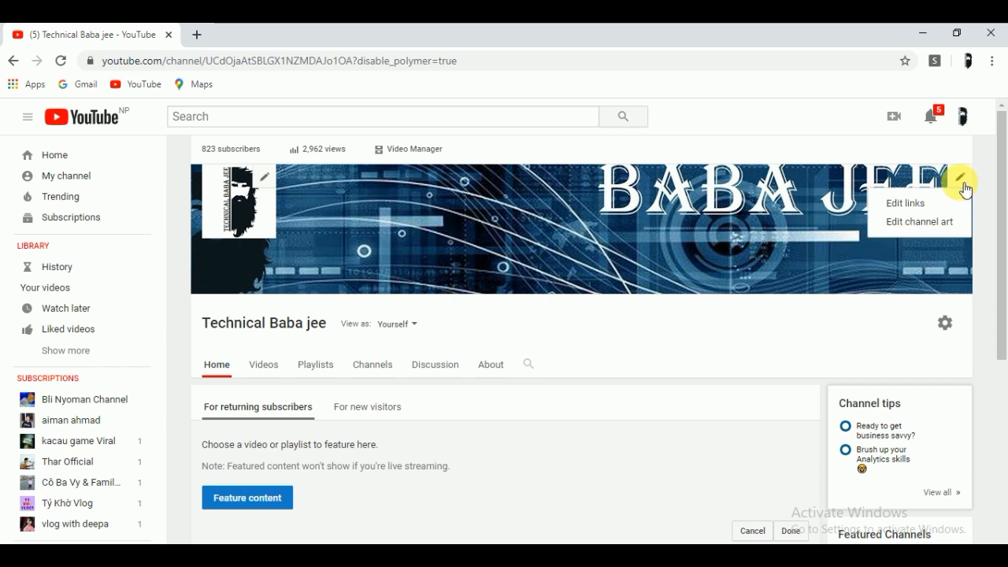
left_click(913, 223)
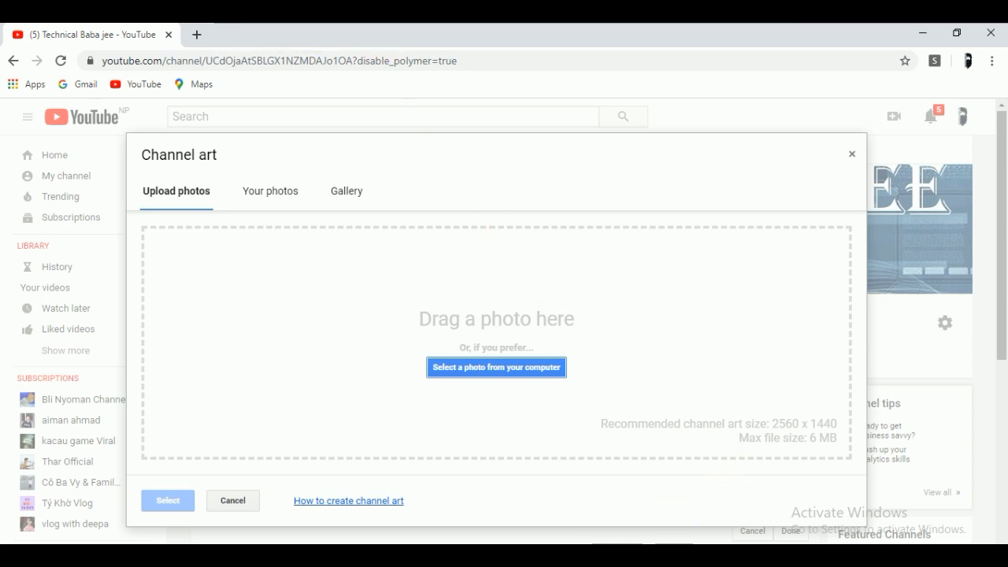
Switch to Photoshop and create a 2560 × 1440 pixel document at 300 pixels/inch in RGB Color with a white background
mouse_move(574, 556)
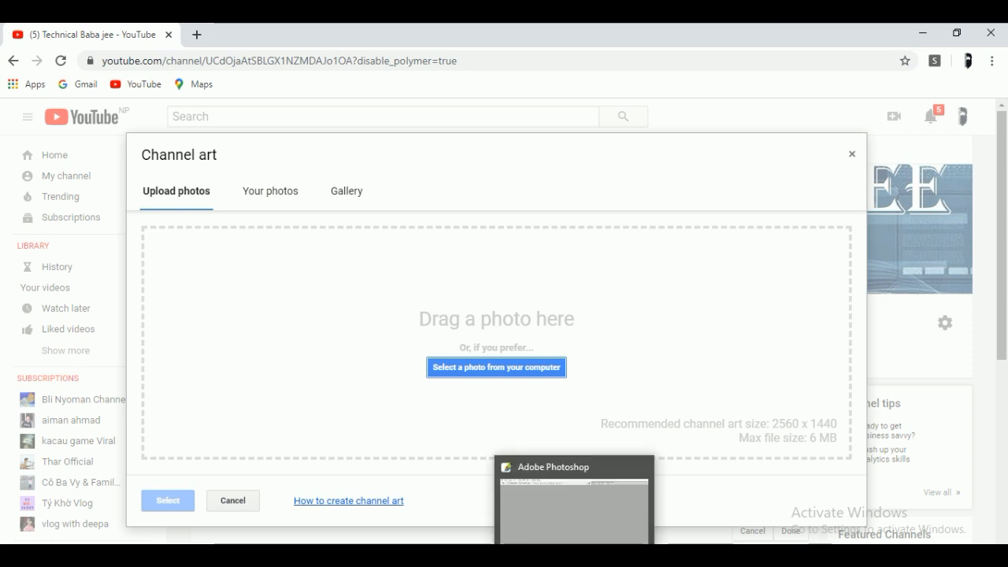
left_click(574, 556)
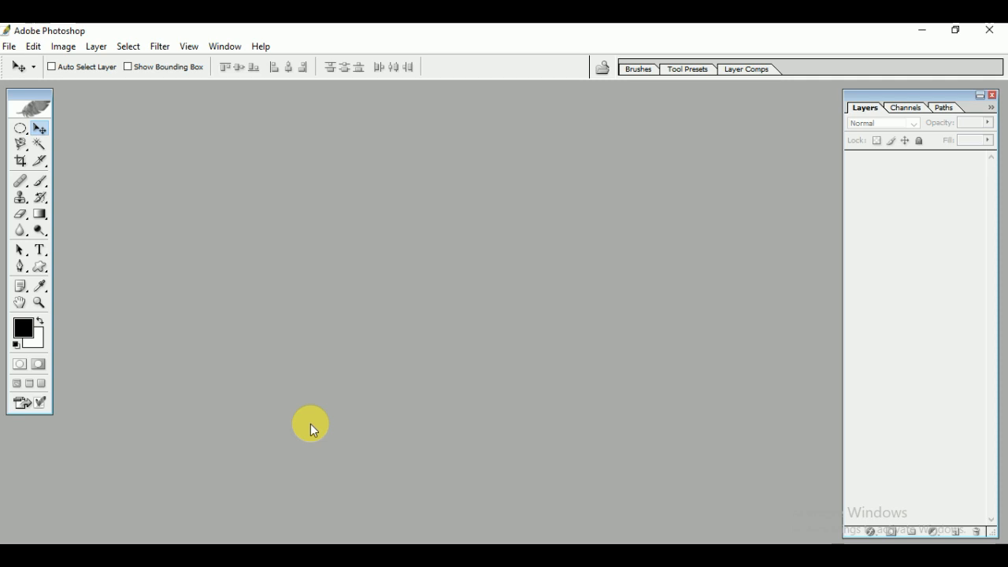
key("ctrl+n")
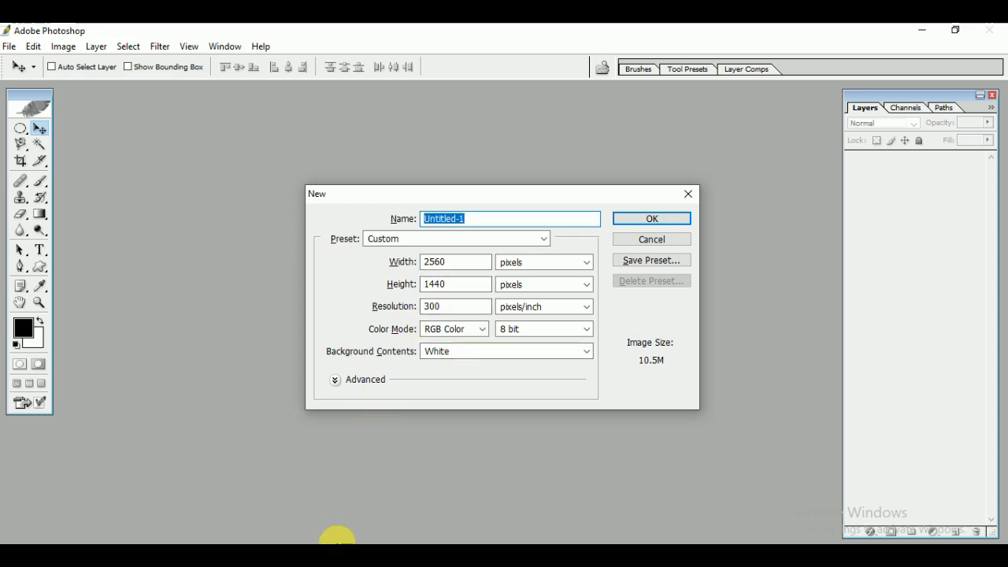
left_click(339, 551)
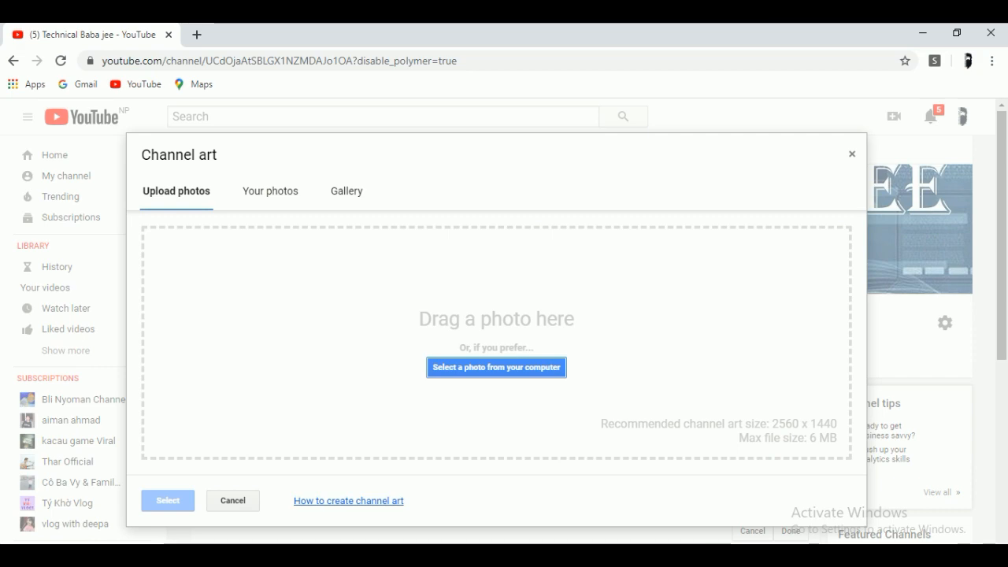
key("alt+Tab")
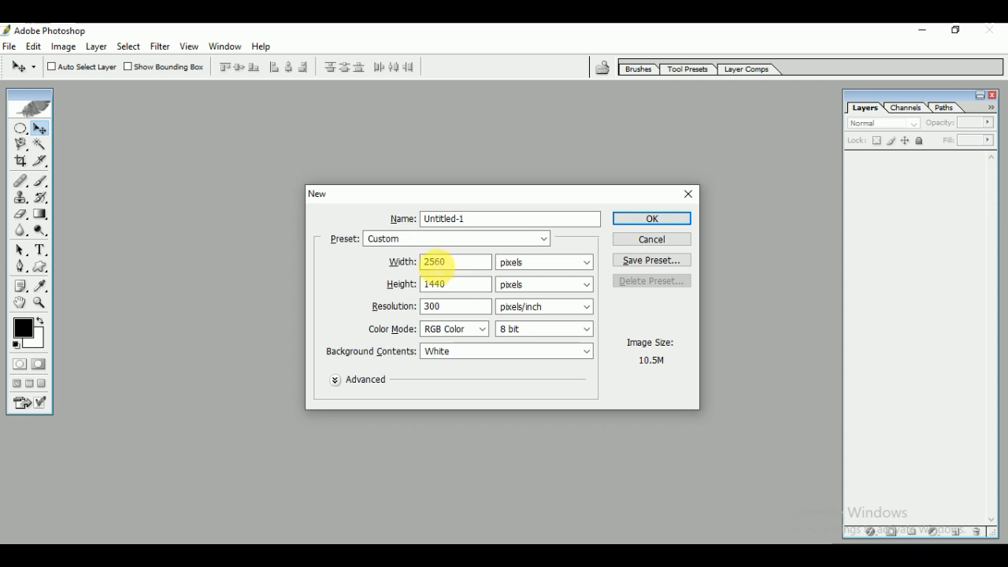
left_click(435, 284)
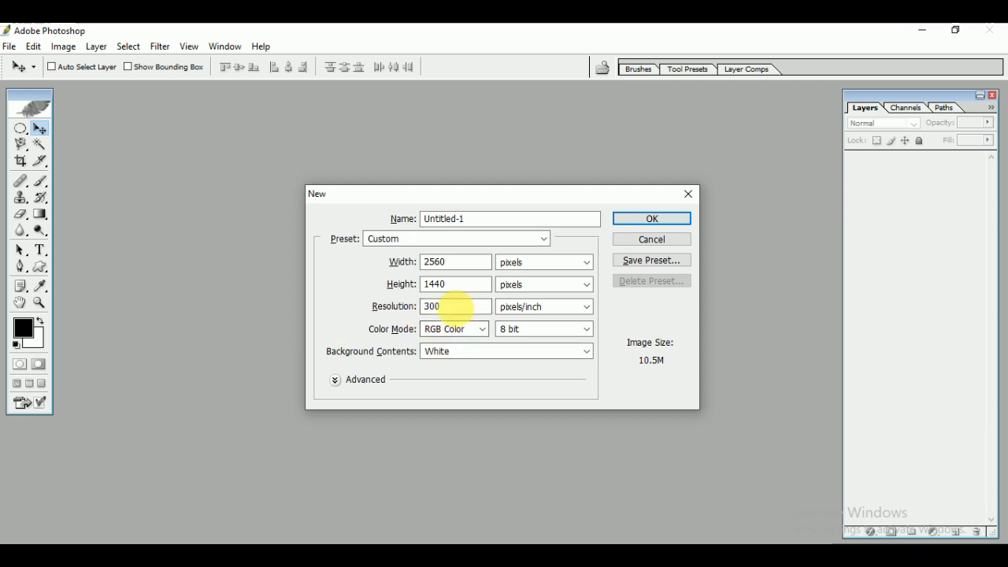
left_click(638, 217)
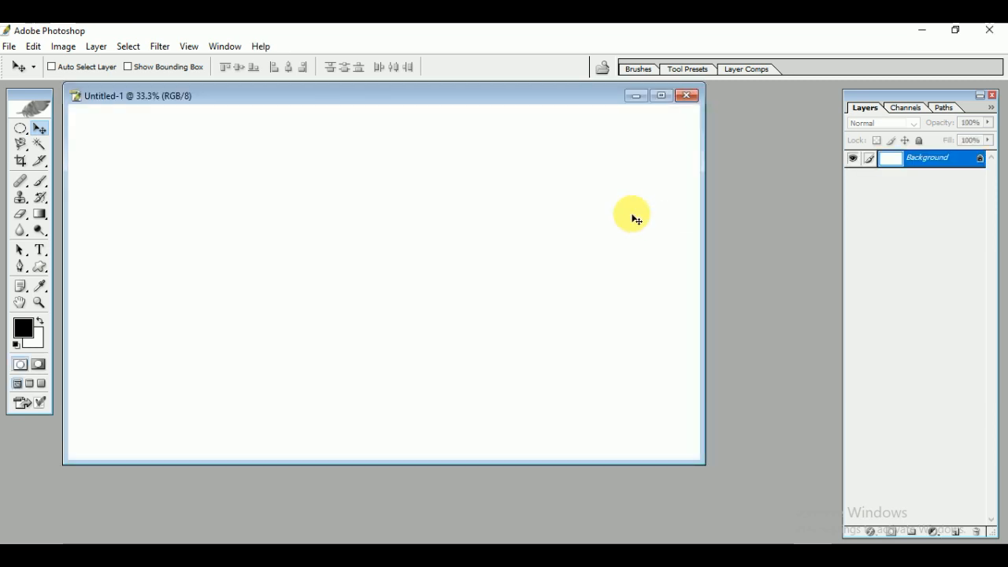
Open the img_keyvisual_pc image from the Desktop
left_click(9, 49)
left_click(65, 78)
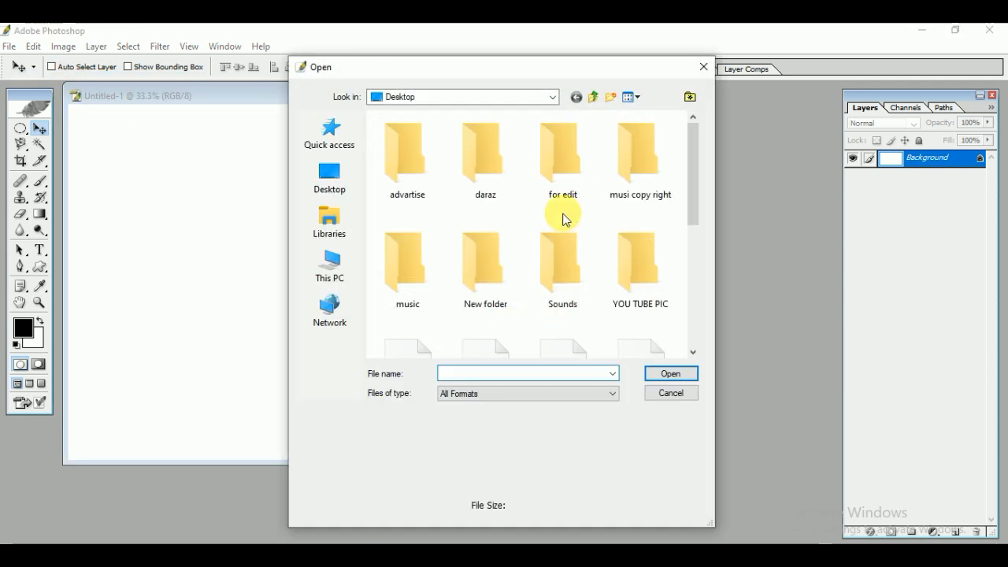
scroll(552, 224, "down", 2)
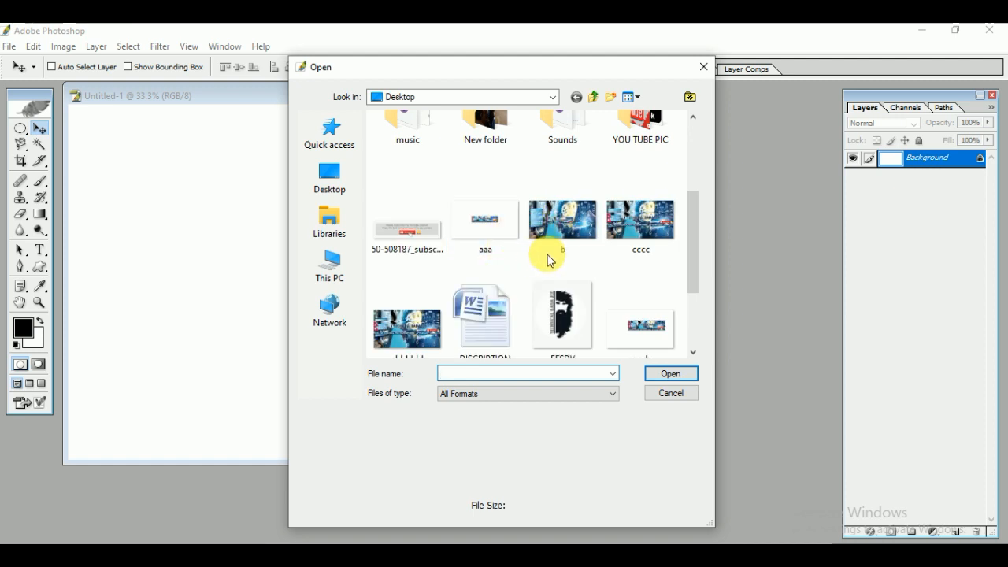
scroll(591, 260, "down", 2)
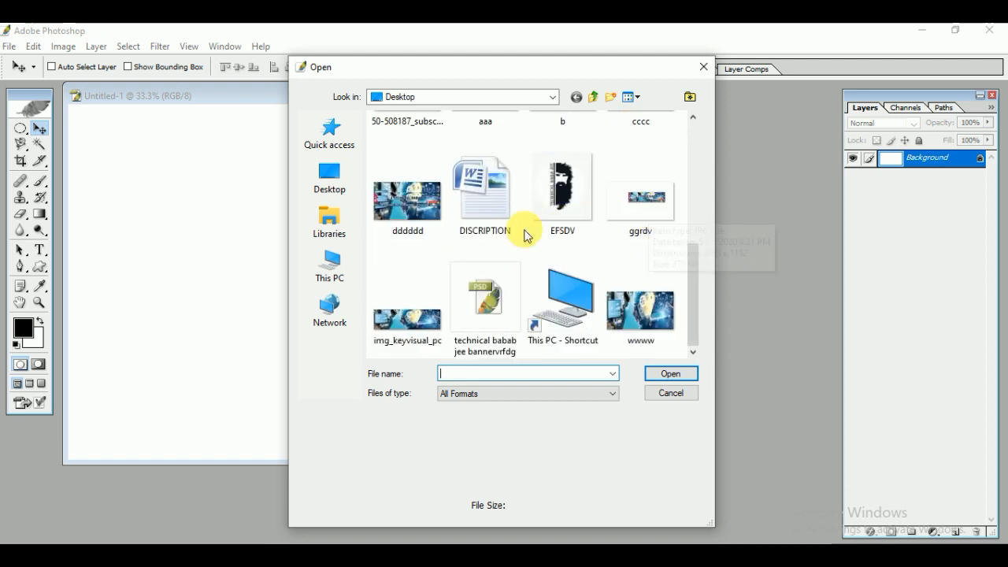
left_click(424, 331)
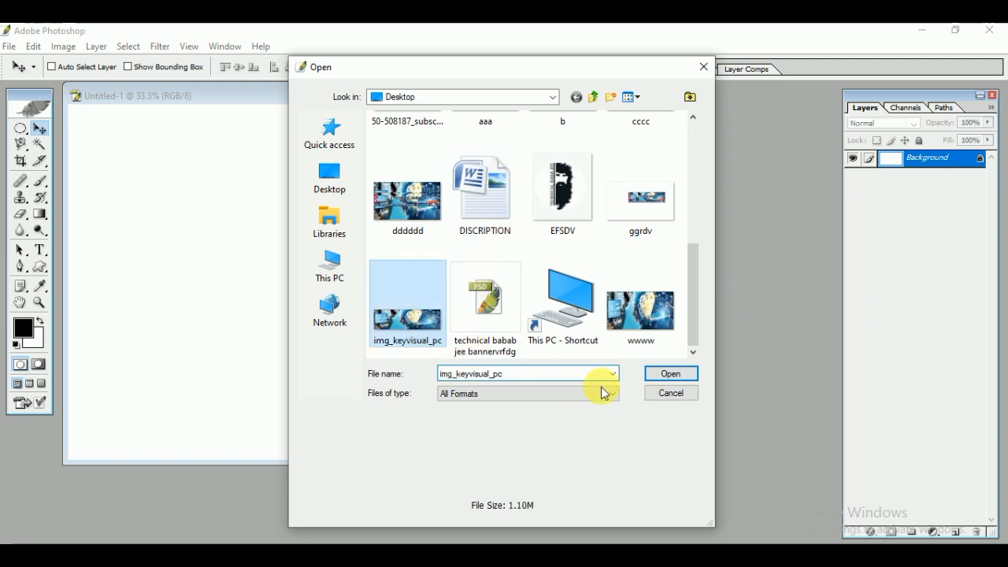
left_click(665, 376)
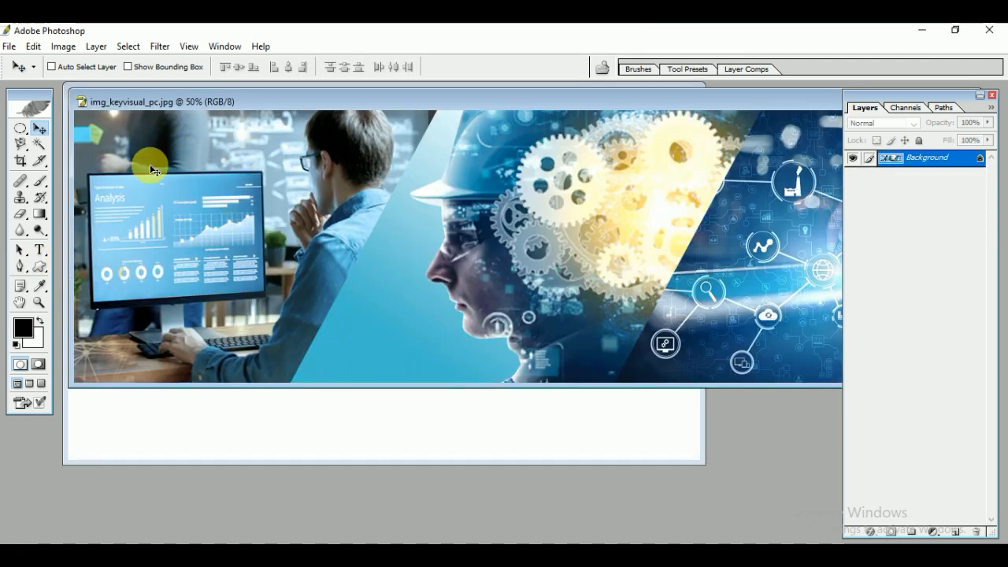
Copy the img_keyvisual_pc picture into the blank document as a new layer and maximize that document
left_click_drag(484, 102, 457, 376)
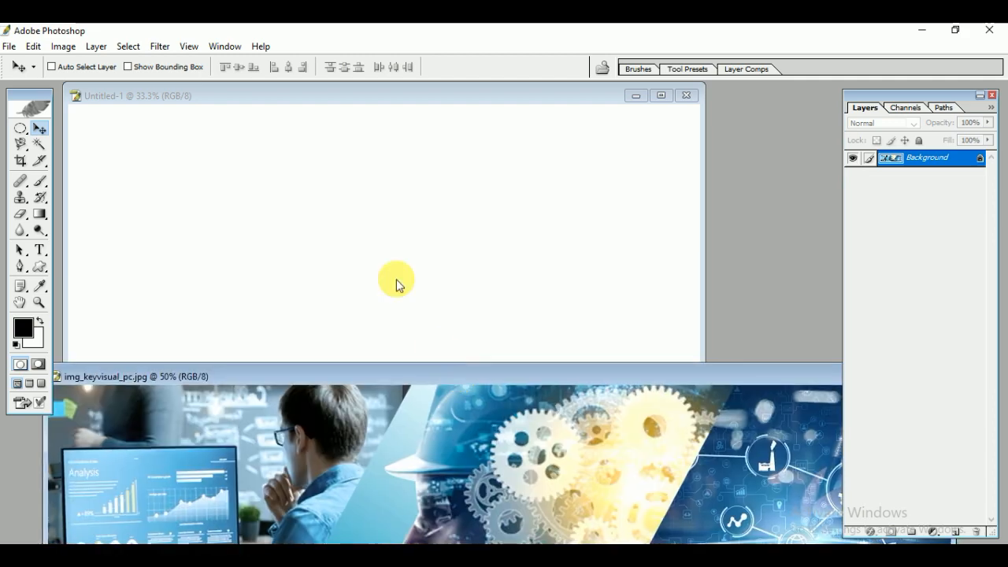
left_click_drag(356, 441, 351, 242)
left_click(660, 97)
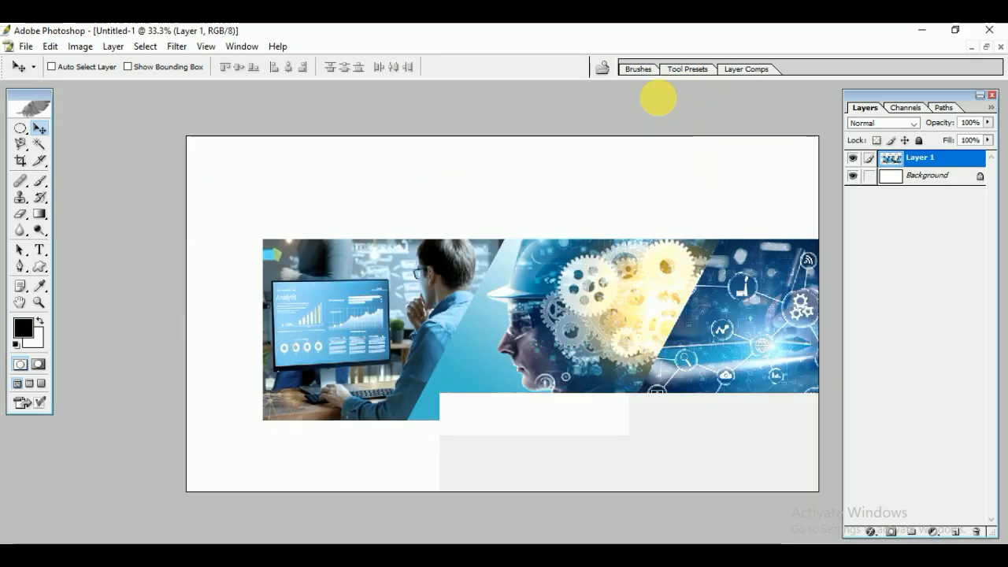
Free-transform the picture layer to fill the whole canvas, scaling it to 104.9% width and 195.7% height
key("ctrl+t")
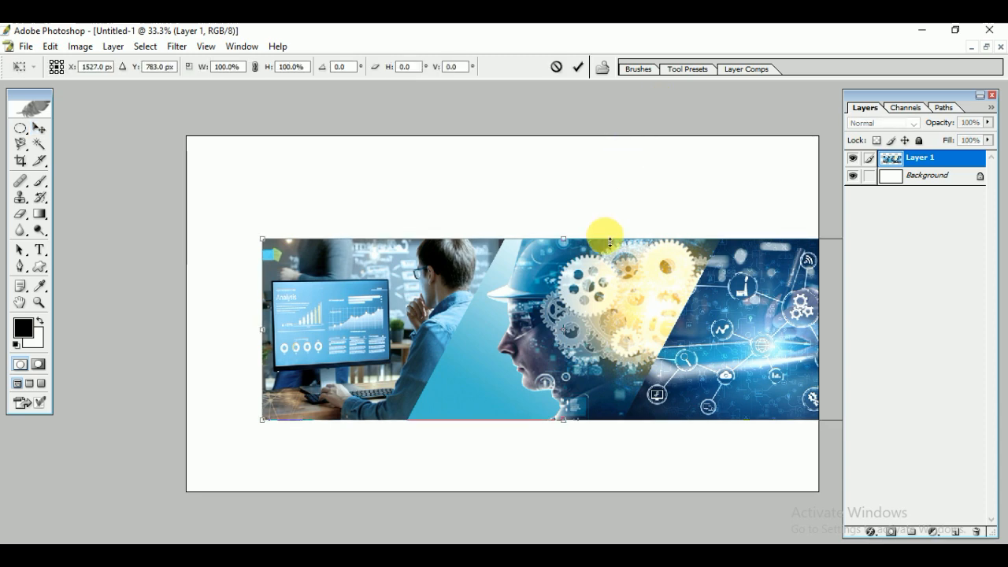
left_click_drag(259, 235, 190, 144)
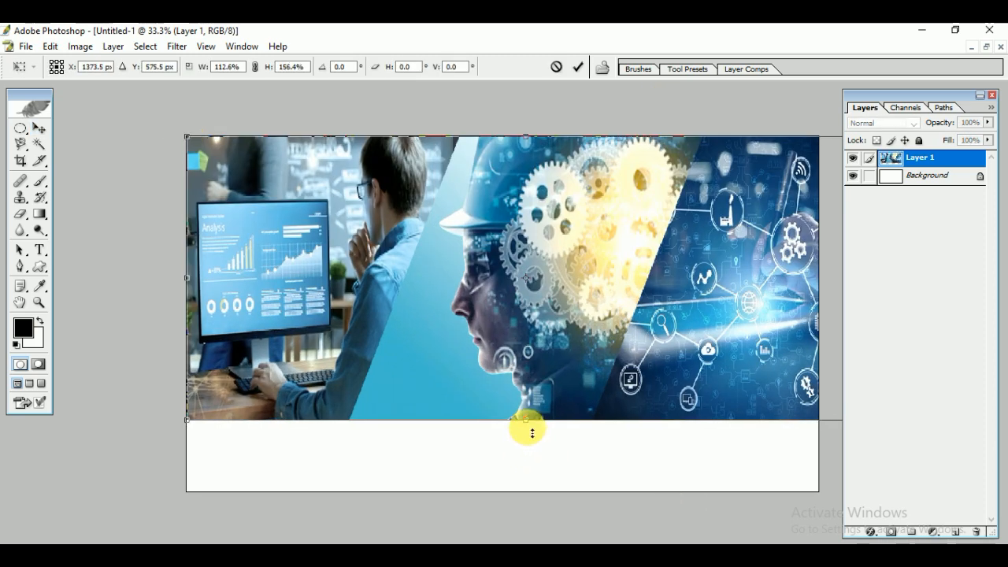
left_click_drag(532, 435, 530, 497)
scroll(805, 333, "down", 2)
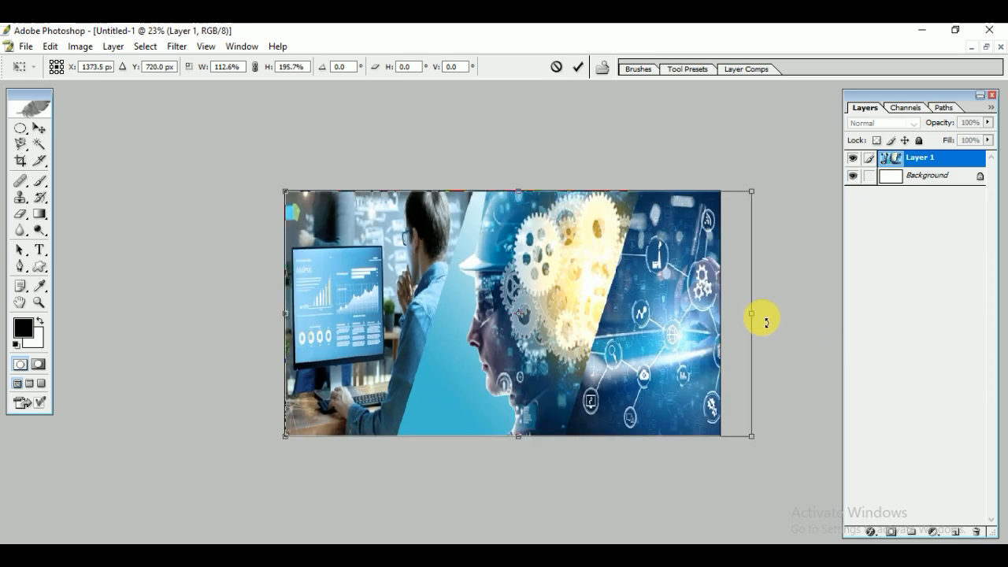
left_click_drag(764, 320, 733, 318)
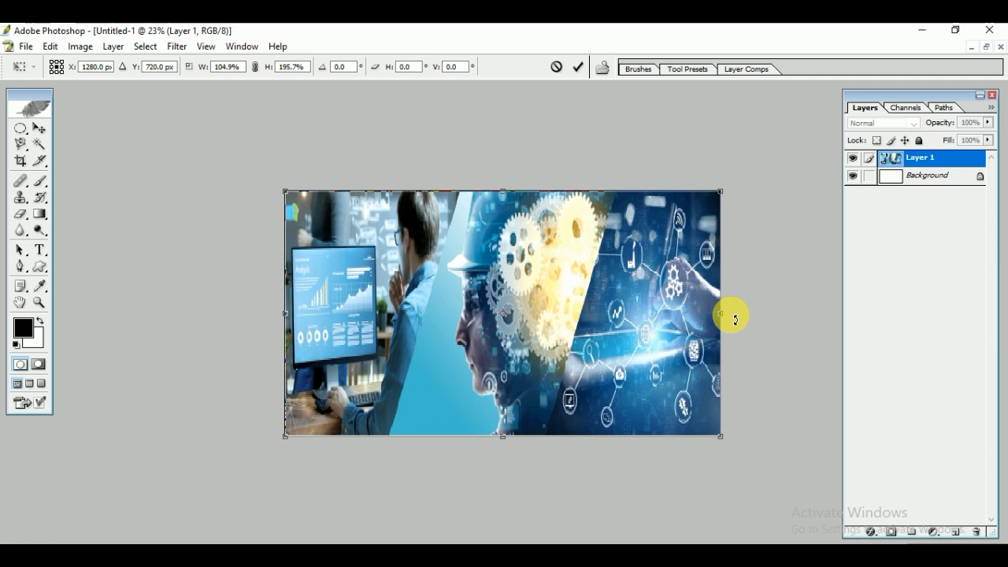
key("Return")
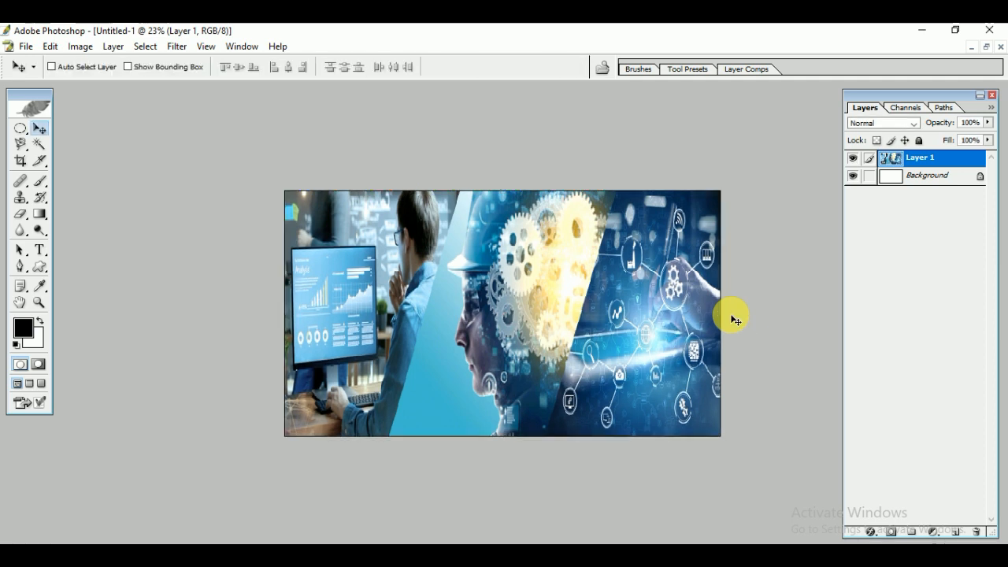
Save the banner to the Desktop as a JPEG named eeeeeeeeeeeee with Maximum quality 12 and Baseline Optimized format
scroll(683, 313, "up", 1)
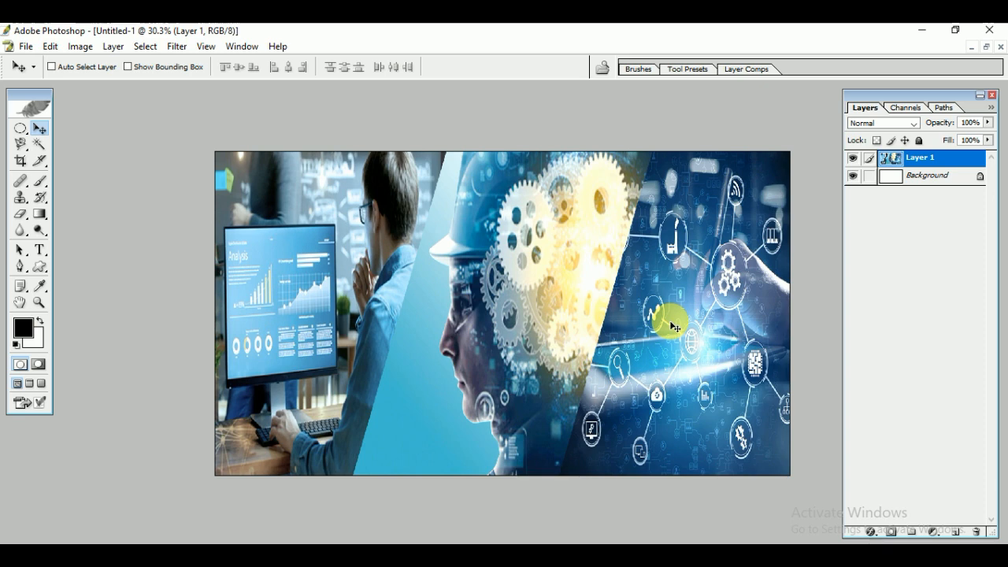
key("ctrl+s")
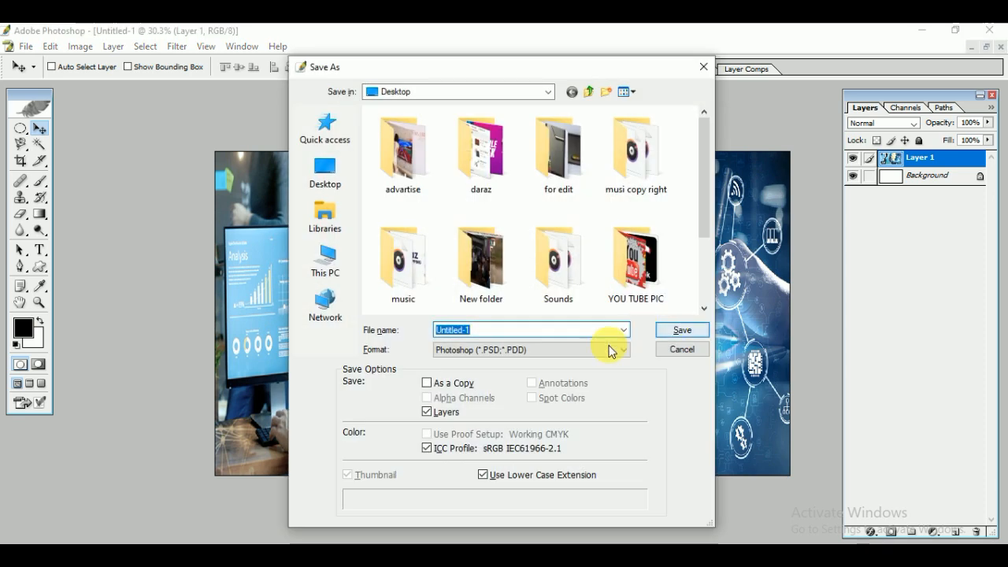
left_click(587, 350)
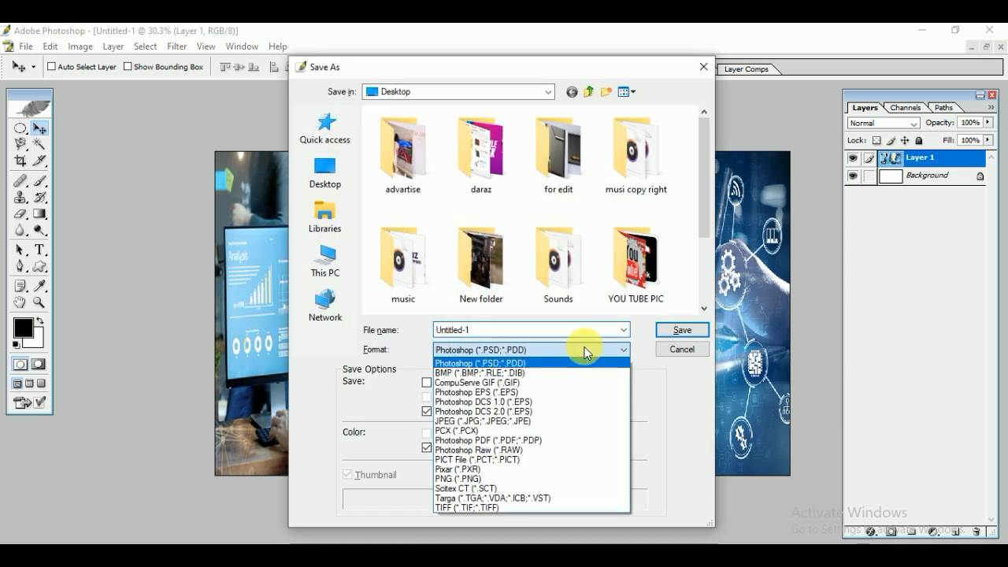
left_click(482, 421)
left_click(482, 330)
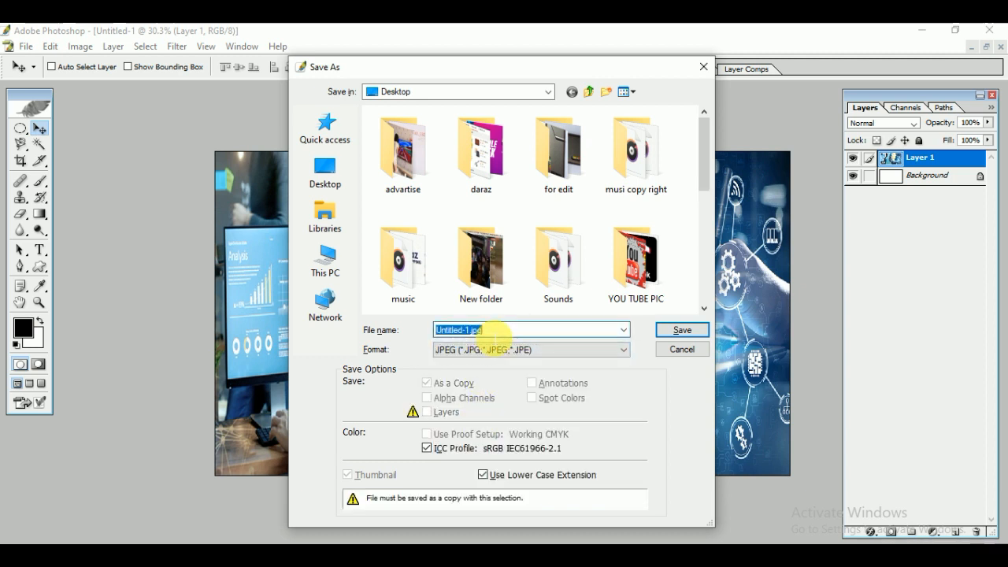
type("eeeeeeeeeeeee")
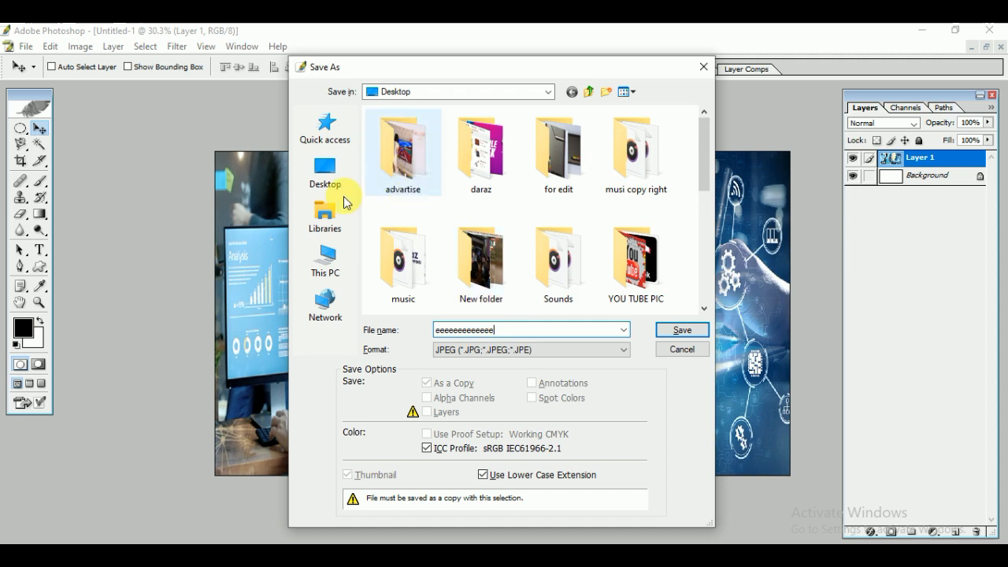
left_click(327, 171)
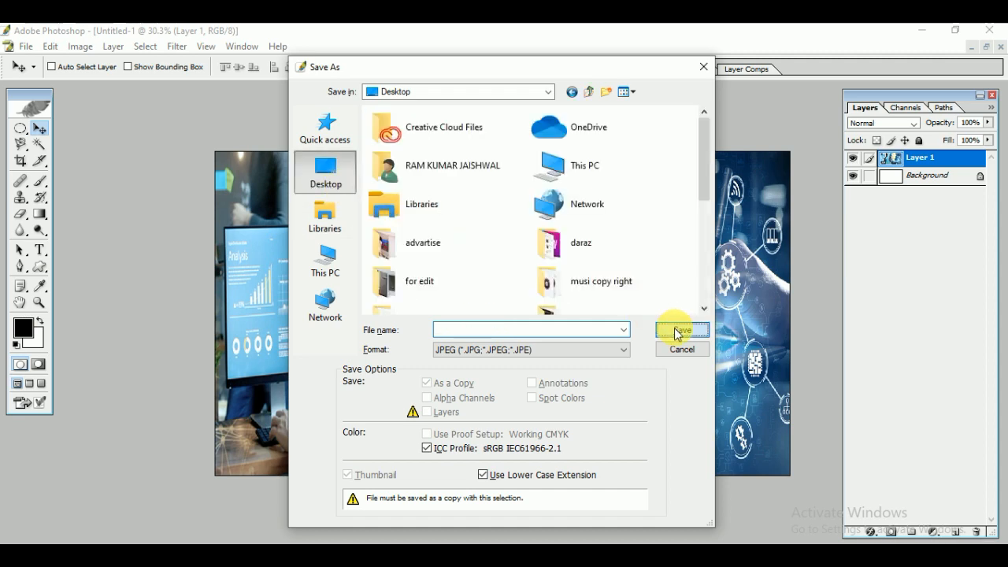
left_click(672, 329)
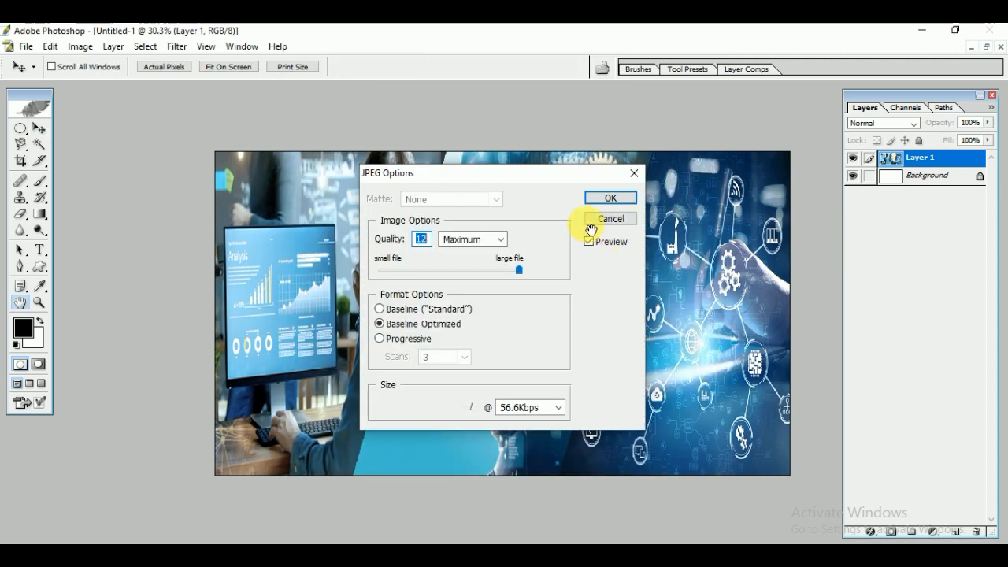
left_click(608, 204)
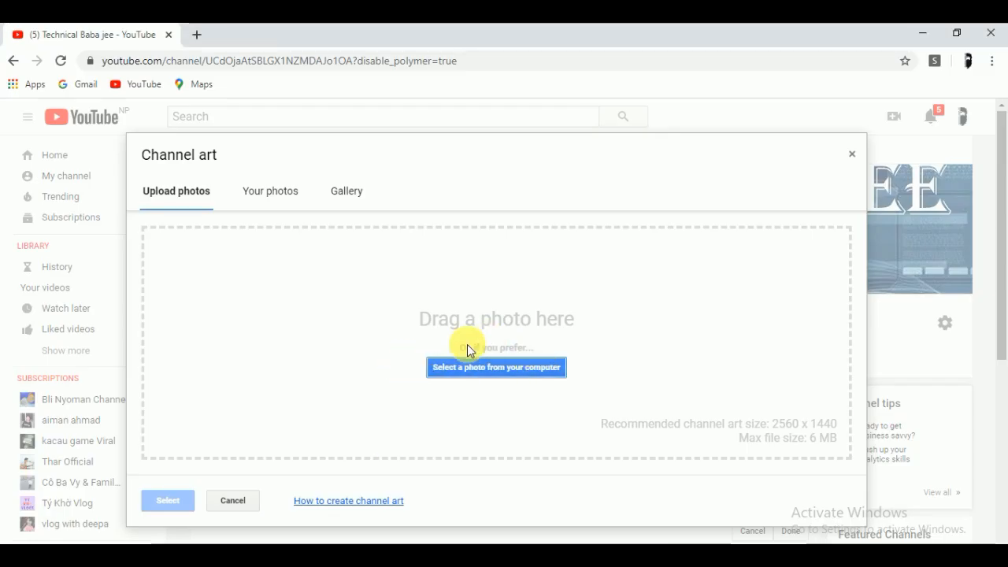
Upload the eeeeeeeeeeeee image from the Desktop and apply it as the channel art
left_click(505, 370)
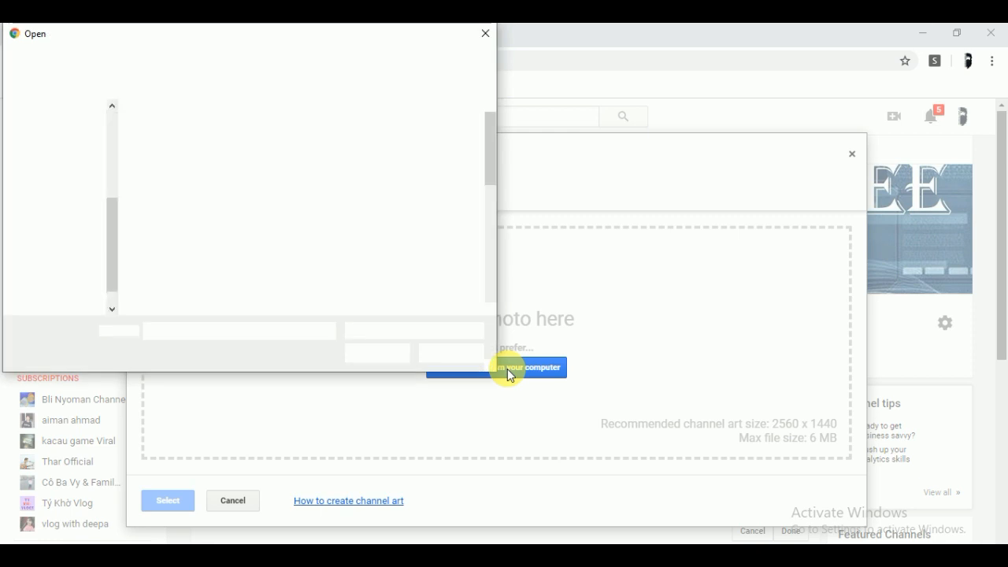
scroll(397, 210, "down", 3)
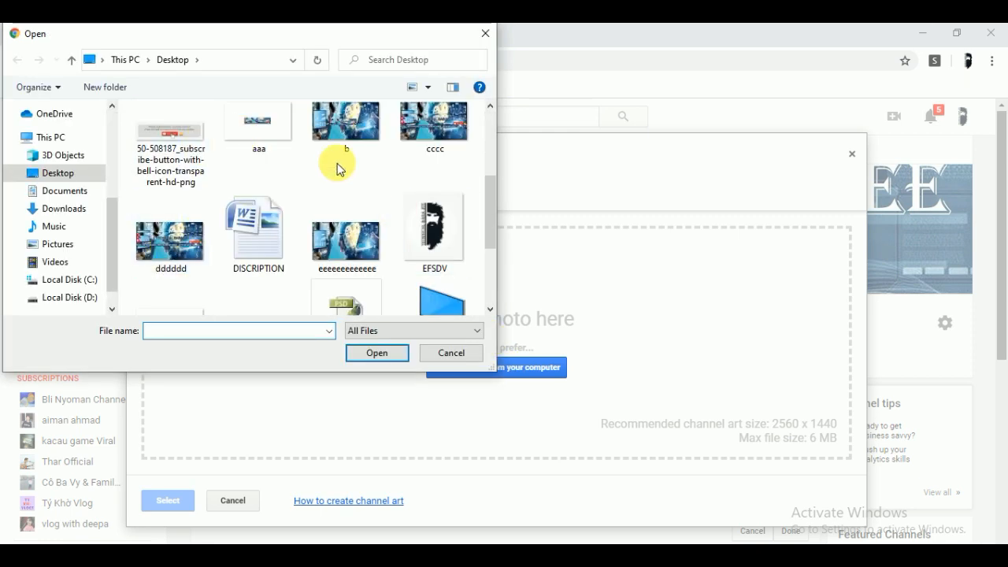
scroll(337, 165, "down", 2)
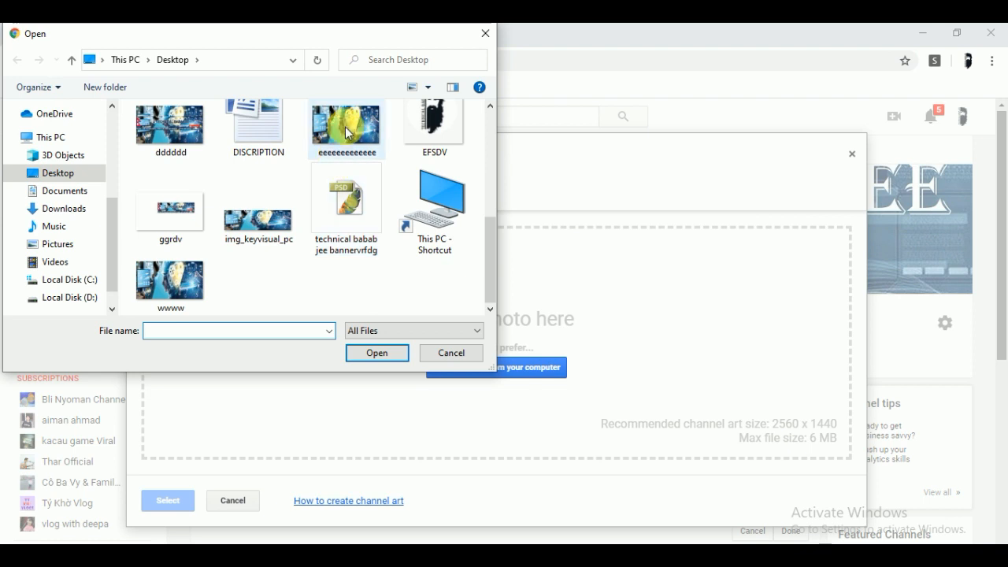
left_click(347, 134)
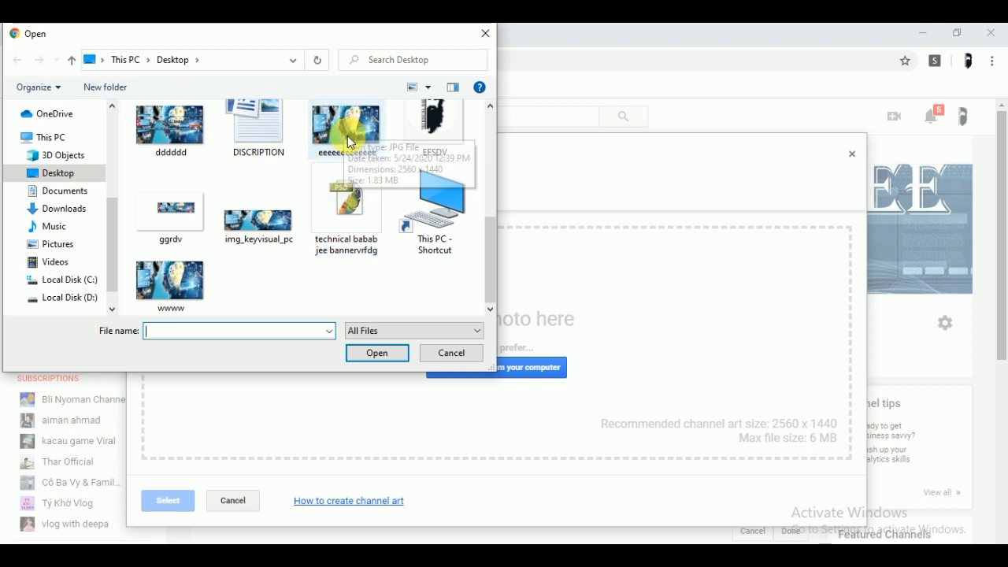
left_click(370, 353)
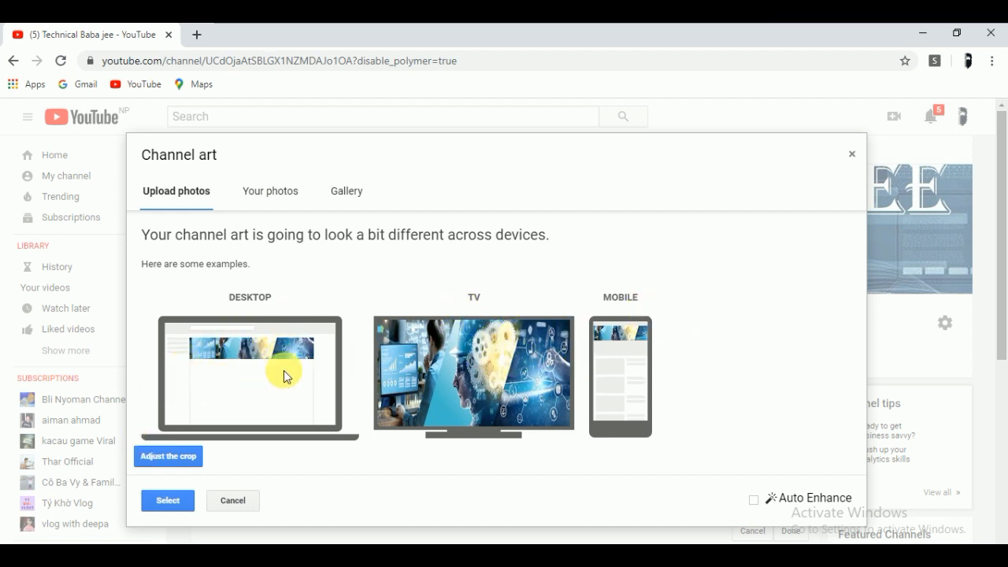
left_click(167, 502)
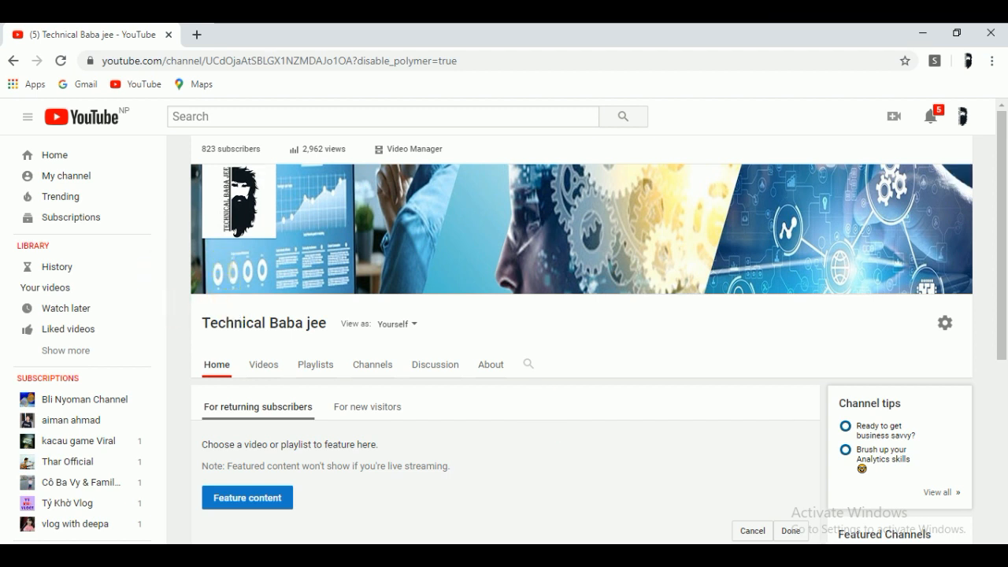
Switch to Photoshop and preview the banner document in full-screen mode
mouse_move(574, 555)
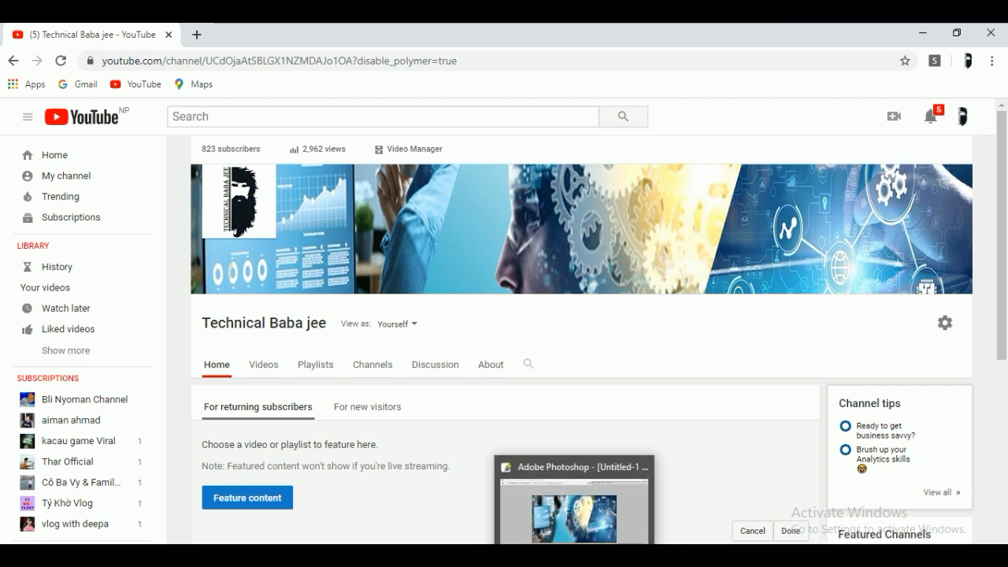
left_click(575, 556)
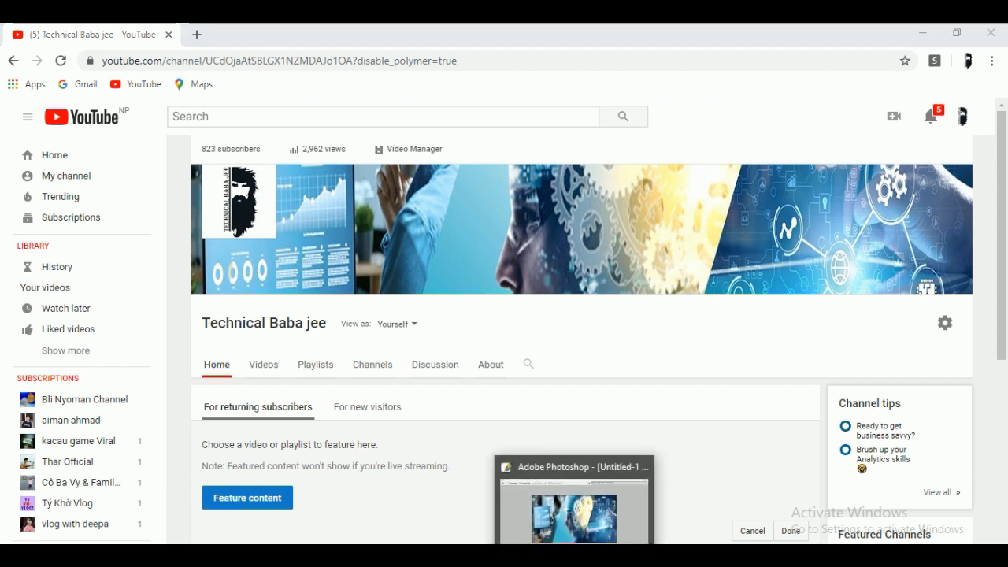
left_click(568, 515)
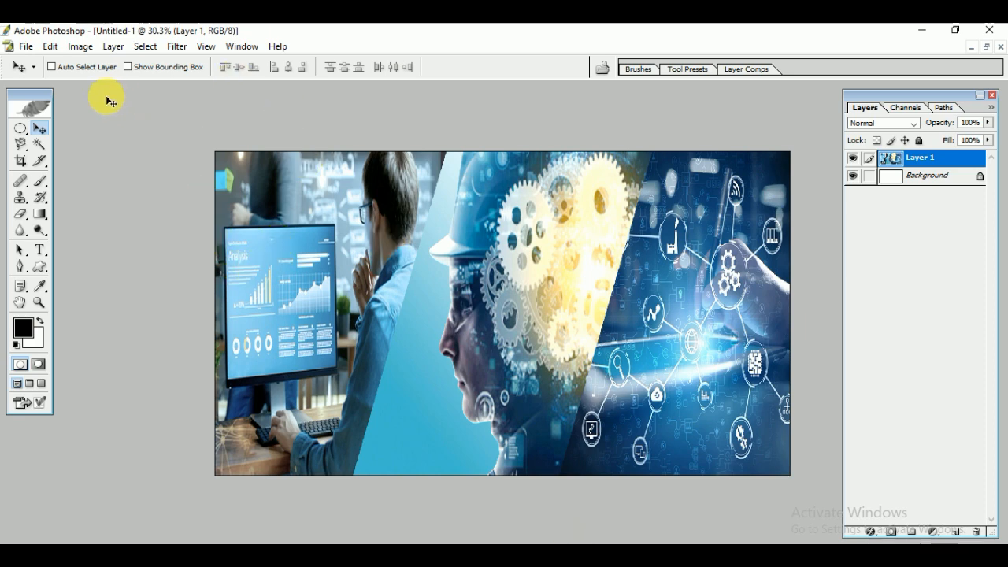
key("f")
key("f")
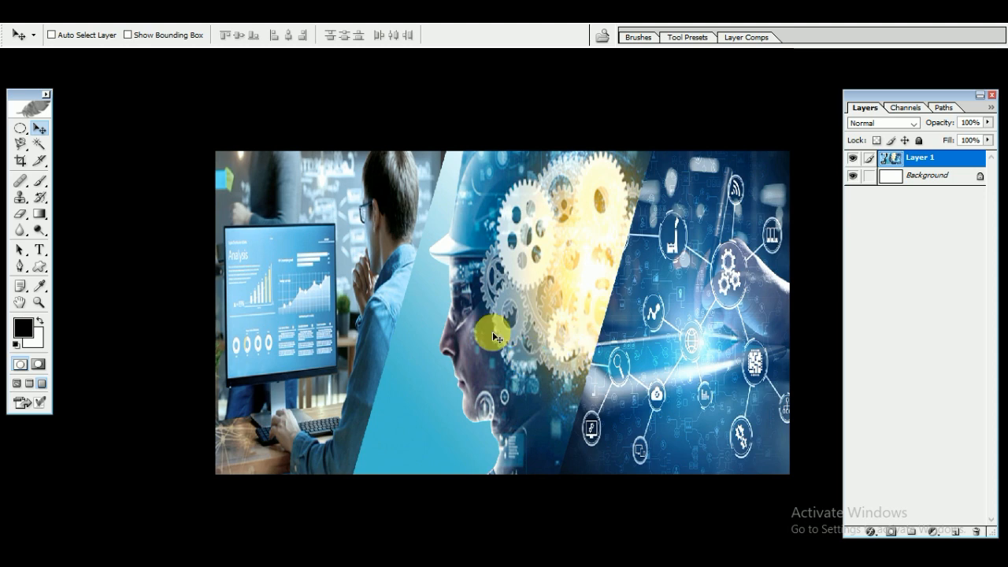
key("f")
Copy the img_keyvisual_pc picture into the Untitled-1 banner again as a new layer and maximize that document
left_click_drag(304, 90, 563, 133)
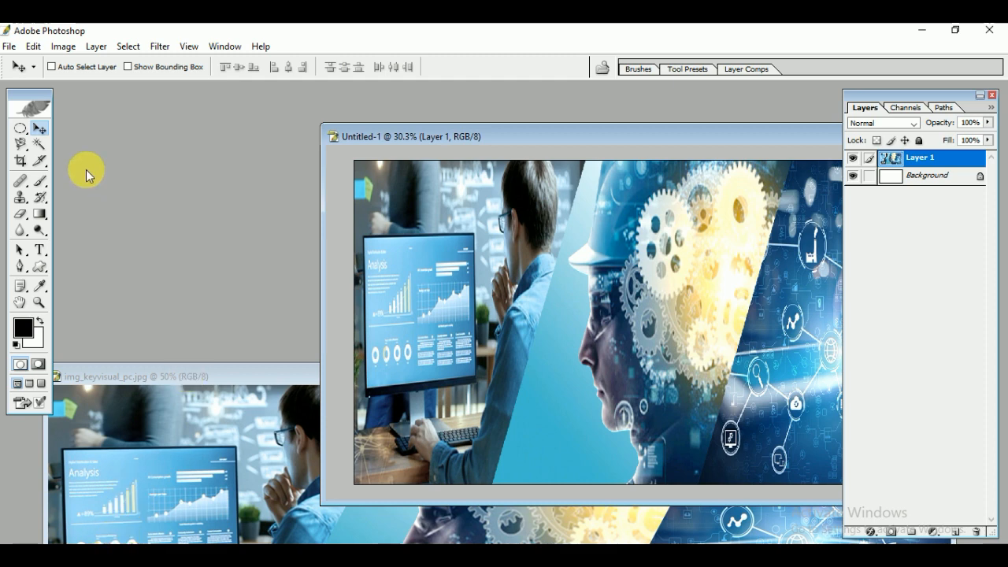
left_click(166, 487)
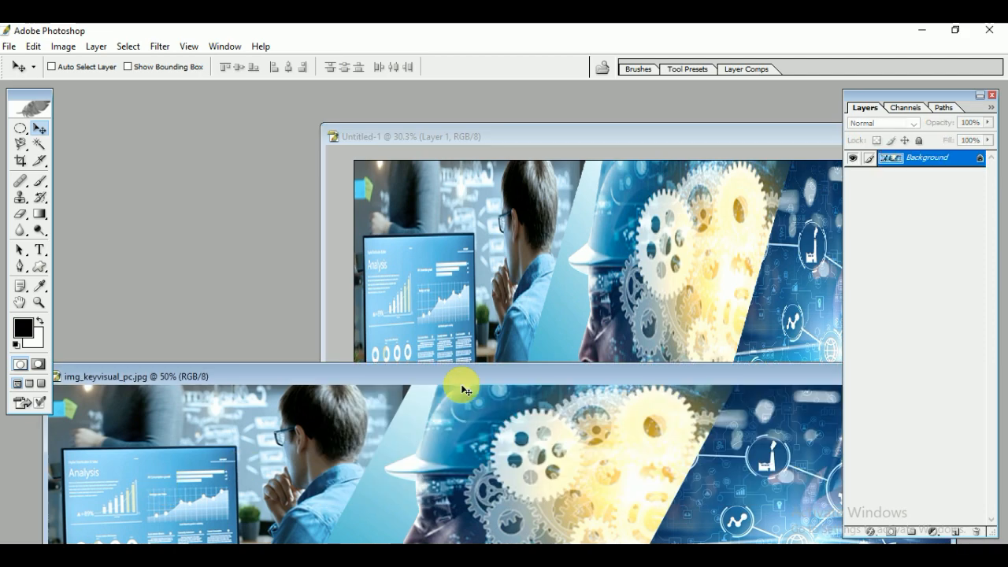
left_click_drag(383, 457, 511, 289)
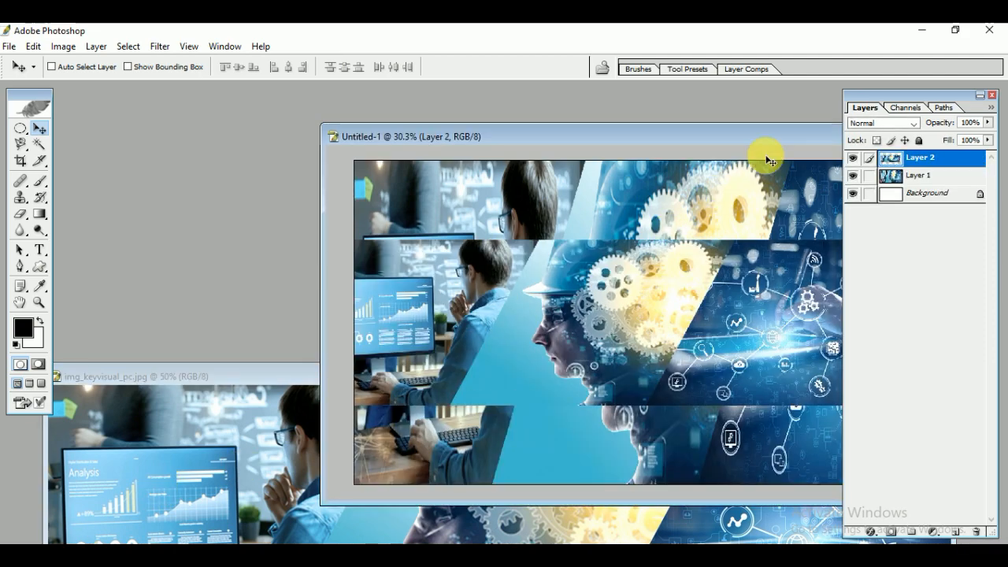
left_click_drag(713, 138, 612, 137)
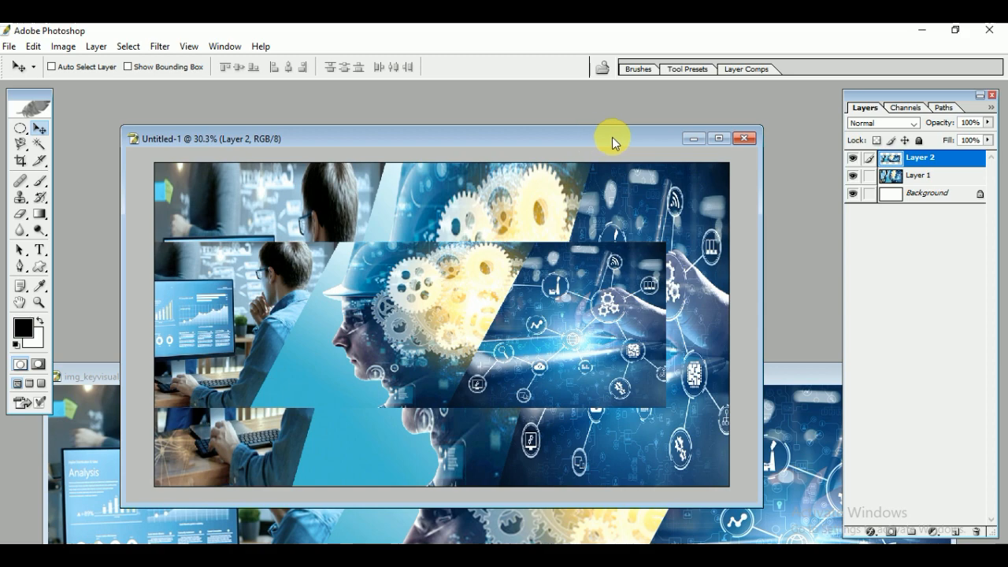
left_click(717, 139)
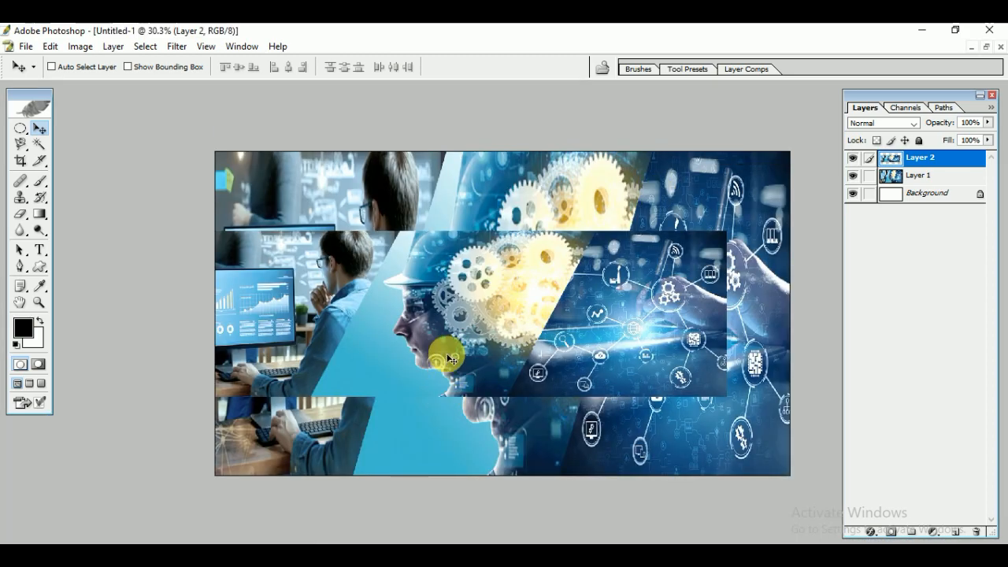
Free-transform the new picture layer into a flattened full-width band across the middle of the canvas, scaling its width to 104.9%
key("ctrl+t")
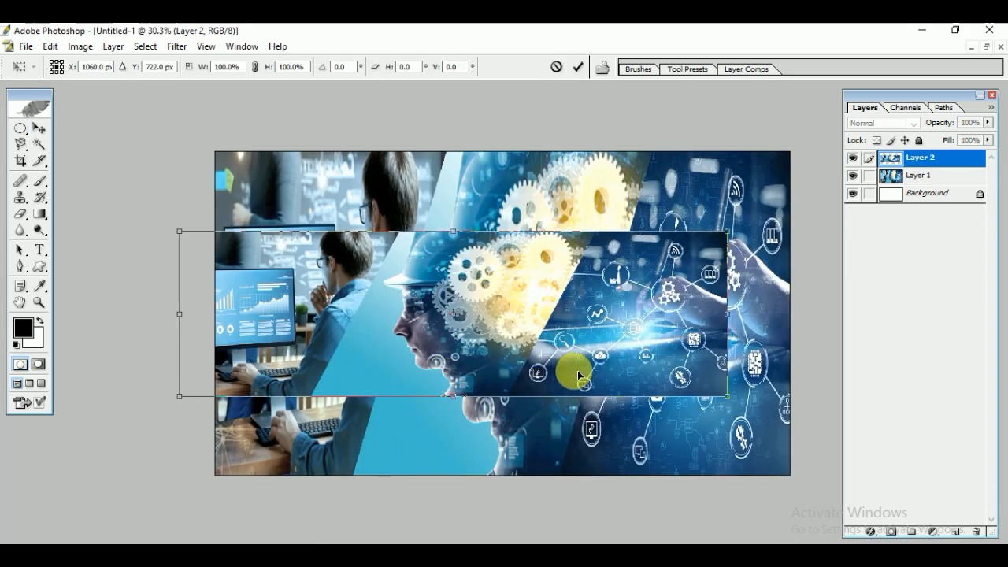
left_click_drag(580, 367, 614, 360)
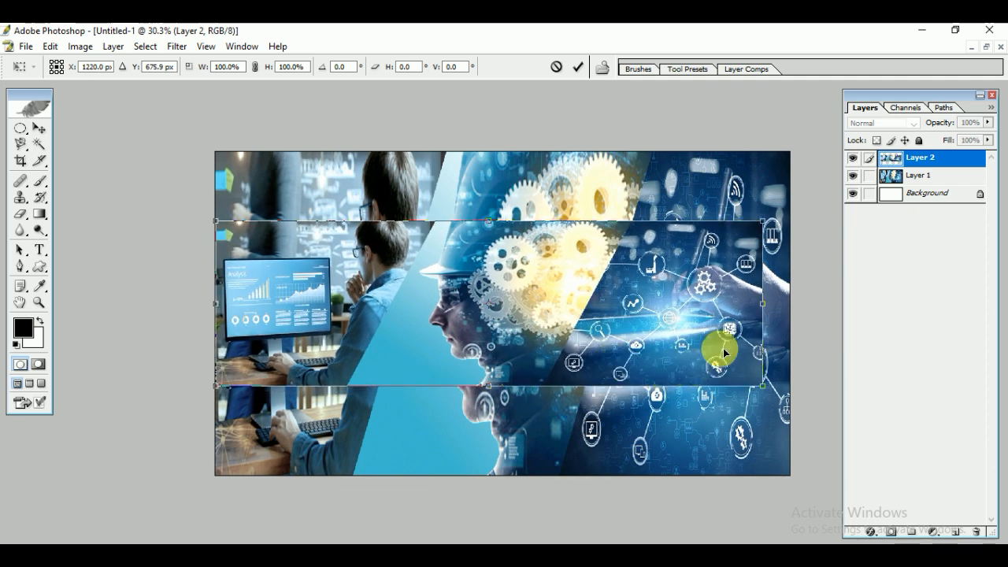
left_click_drag(772, 309, 789, 303)
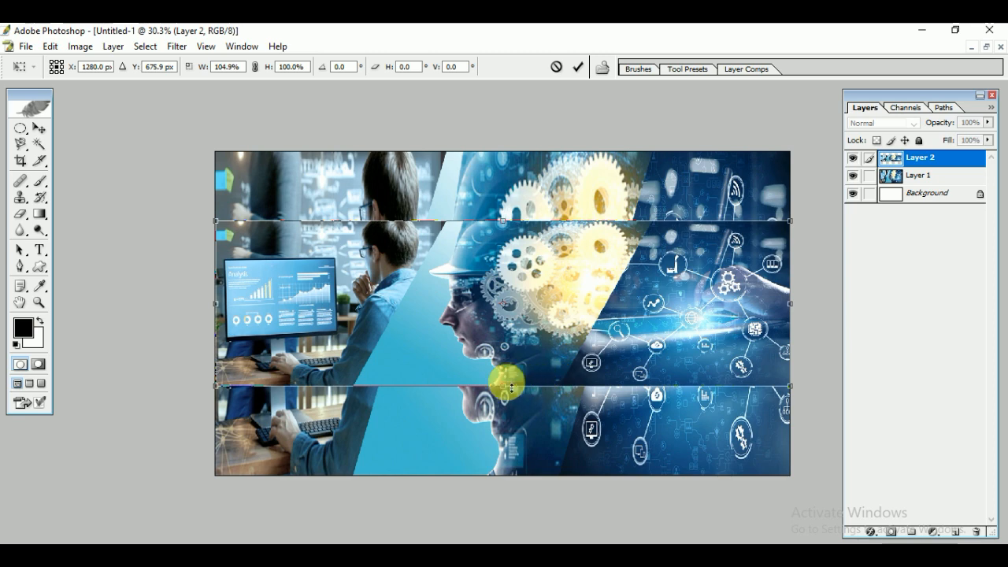
left_click_drag(508, 390, 508, 381)
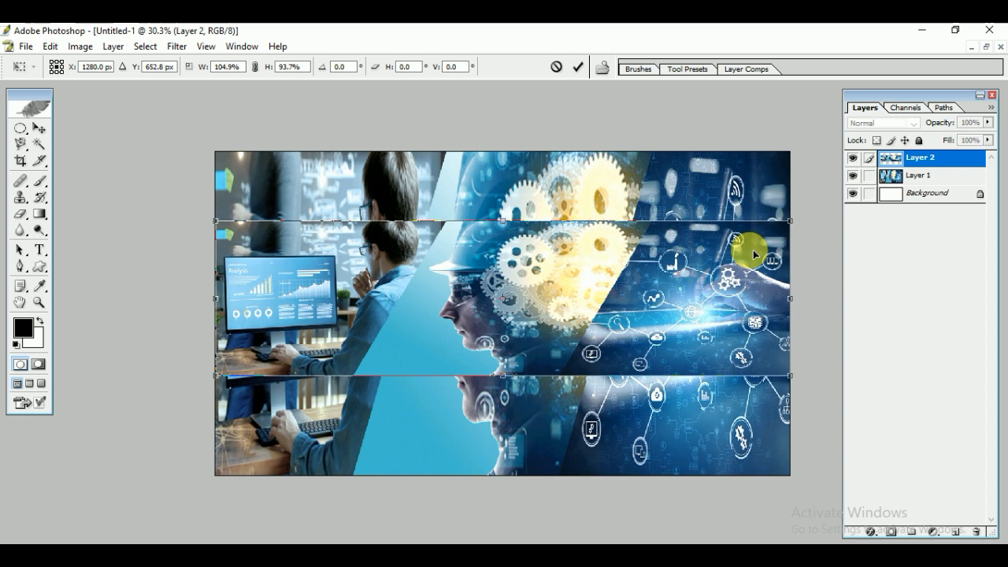
left_click_drag(753, 251, 744, 282)
key("Escape")
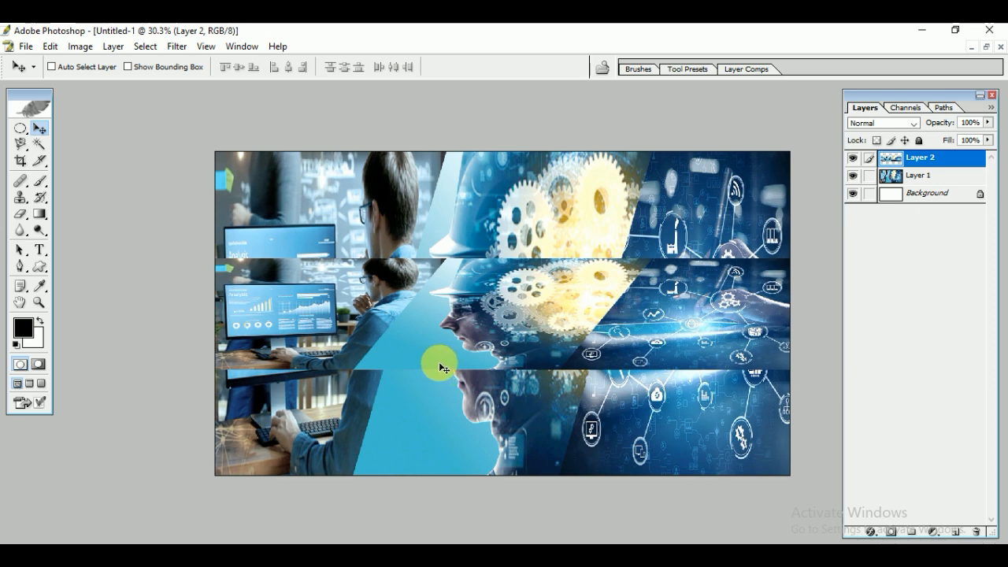
Select a thin full-width rectangular strip along the bottom edge of the middle picture band
left_click(20, 128)
left_click_drag(19, 128, 66, 131)
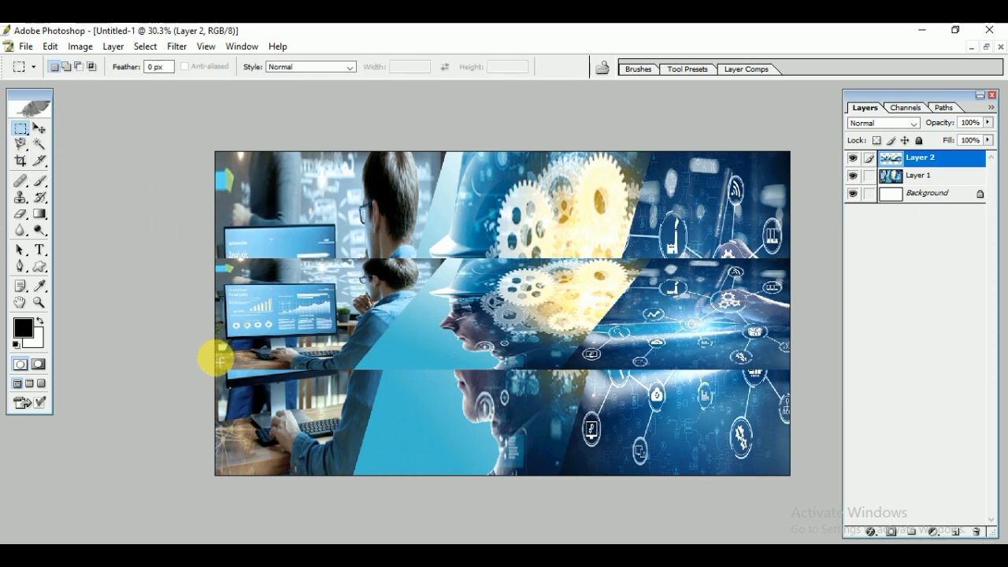
left_click_drag(220, 360, 798, 373)
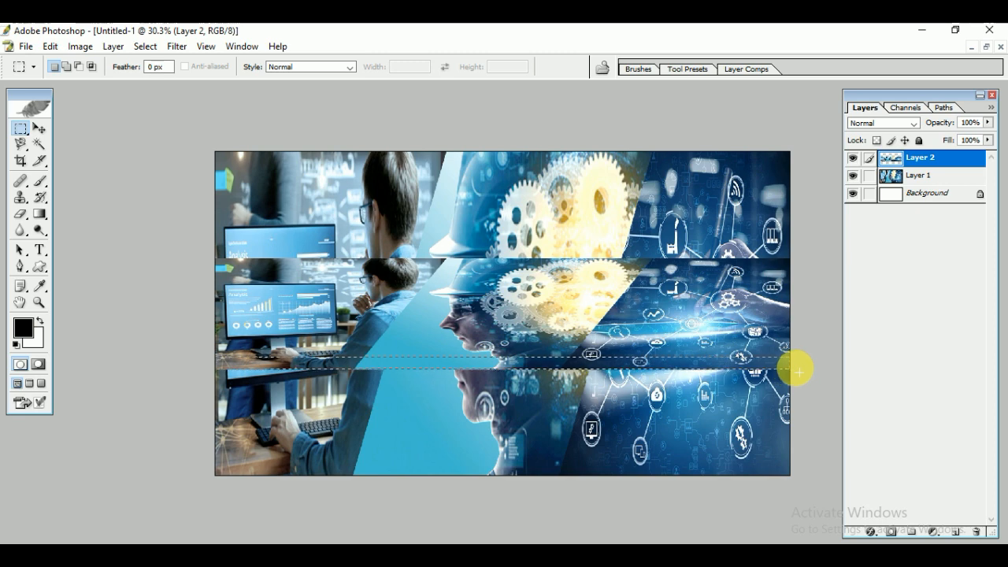
key("Up")
key("Up")
key("Up")
key("Up")
key("Up")
key("Up")
key("Up")
key("Up")
key("Up")
key("Up")
key("Up")
key("Up")
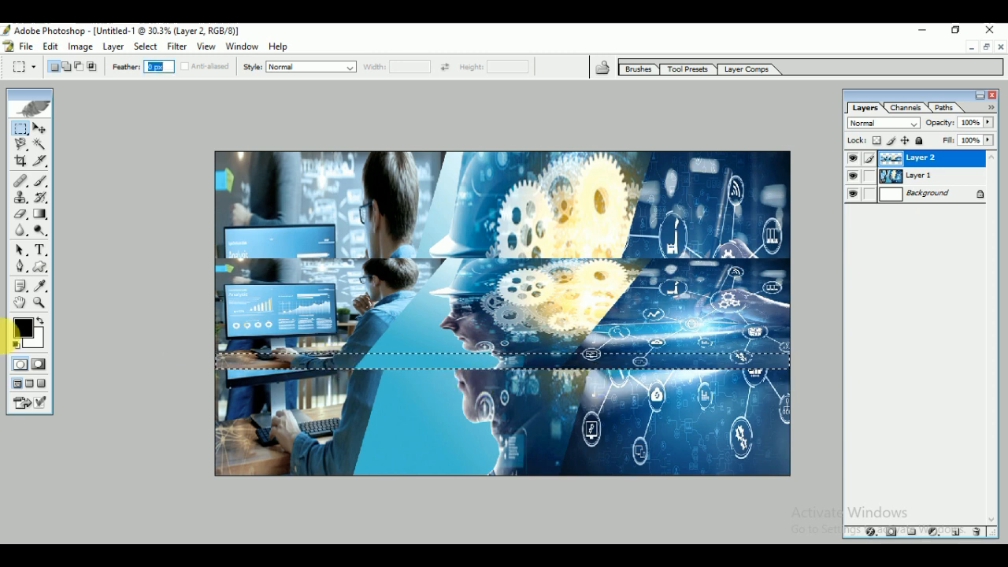
Sample dark navy (H 218, S 59%, B 27%) from the picture as the foreground color and fill the selected strip with it
left_click(21, 333)
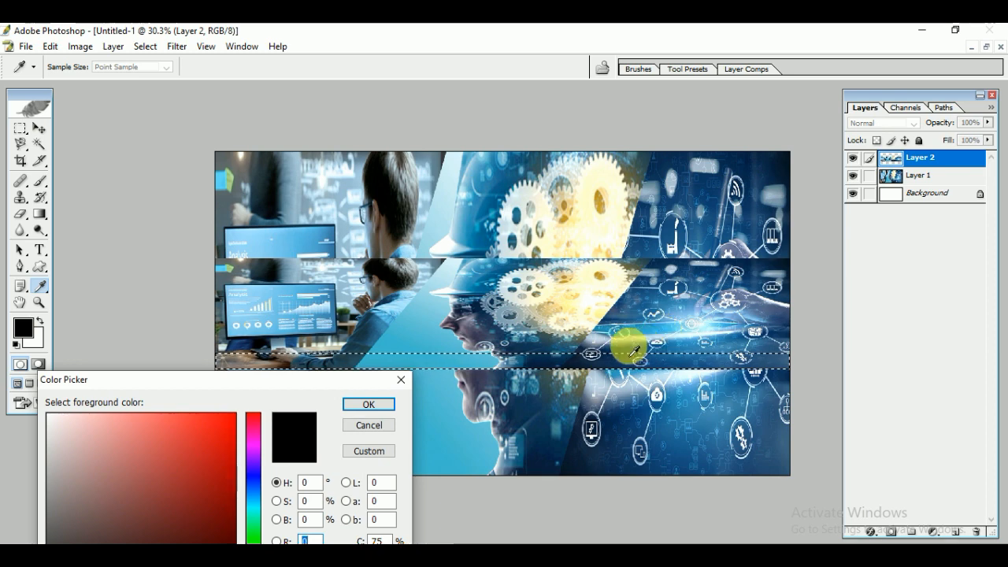
left_click(631, 356)
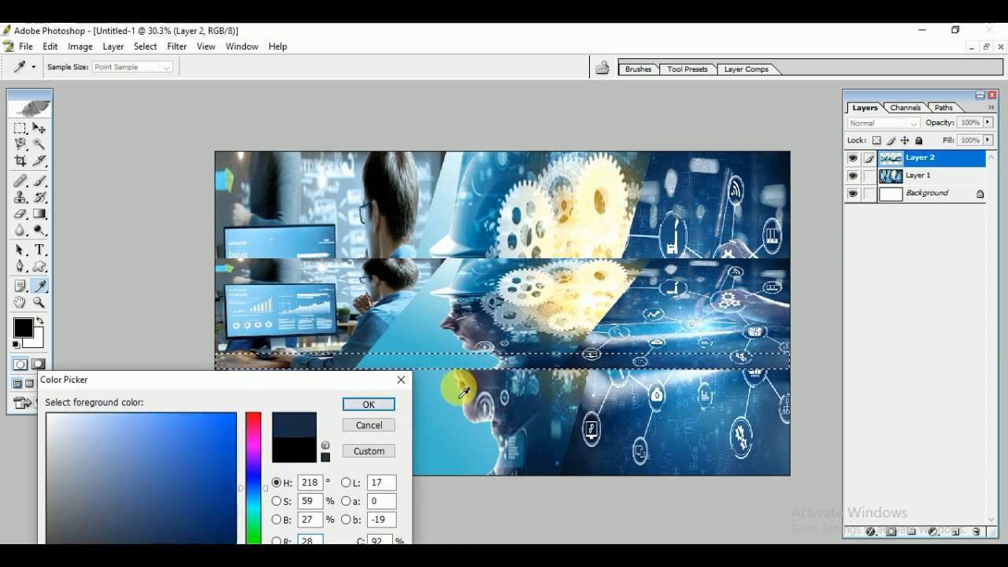
left_click(369, 405)
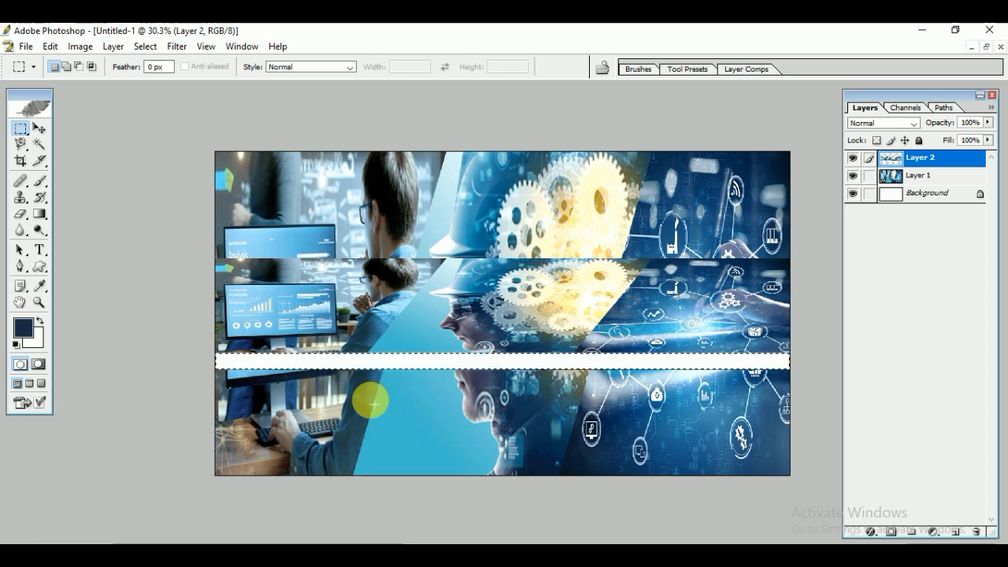
key("alt+BackSpace")
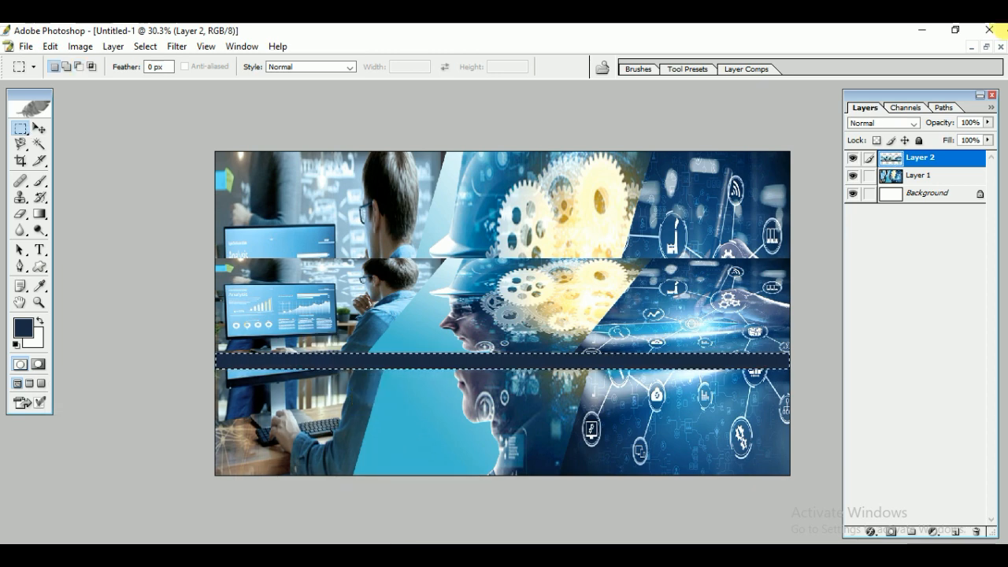
Open the DISCRIPTION document from the Desktop in Word and copy its bold sentence starting "YOU WILL FIND TECHNOLOGICAL VIDEOS"
left_click(924, 33)
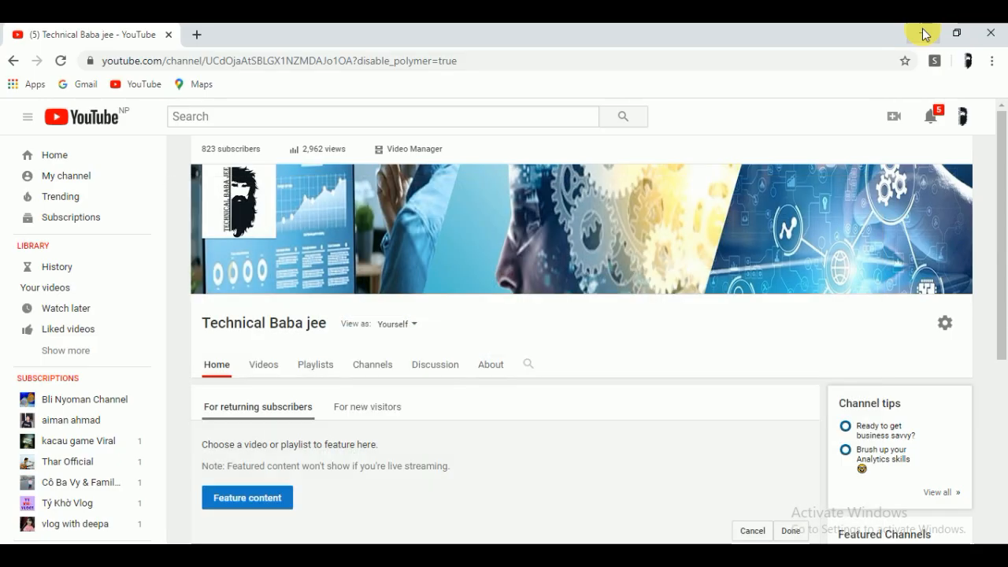
left_click(923, 29)
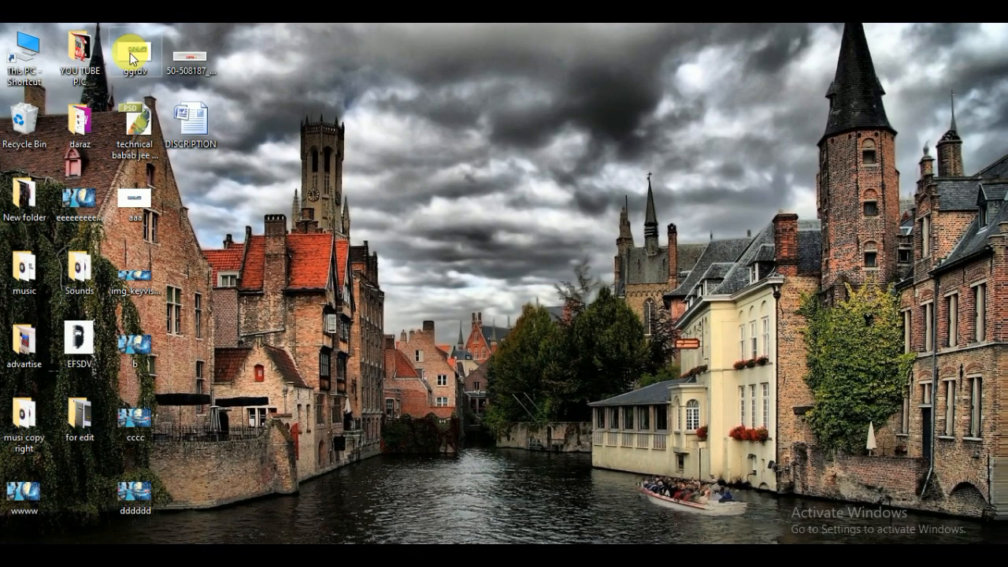
double_click(183, 135)
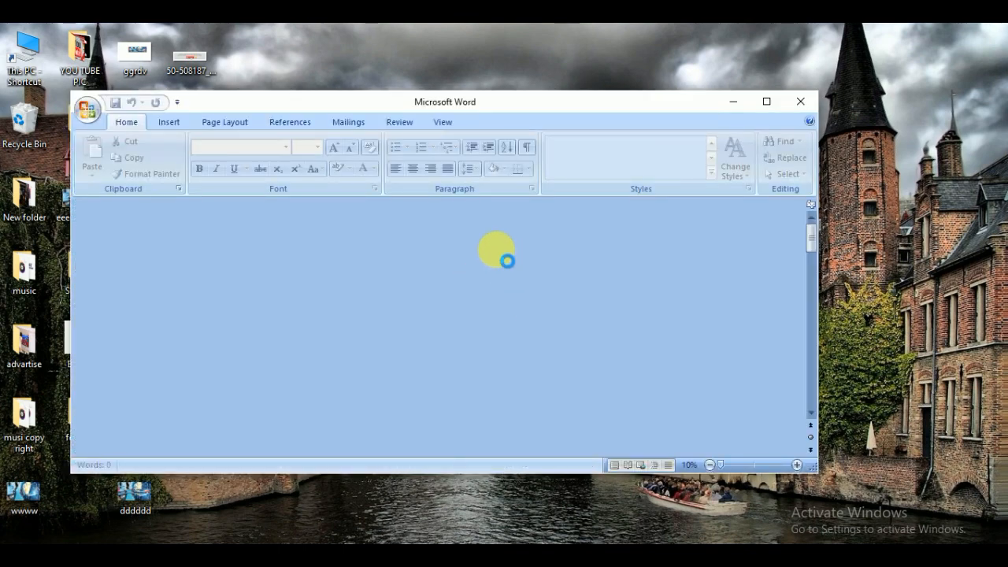
scroll(432, 275, "up", 3)
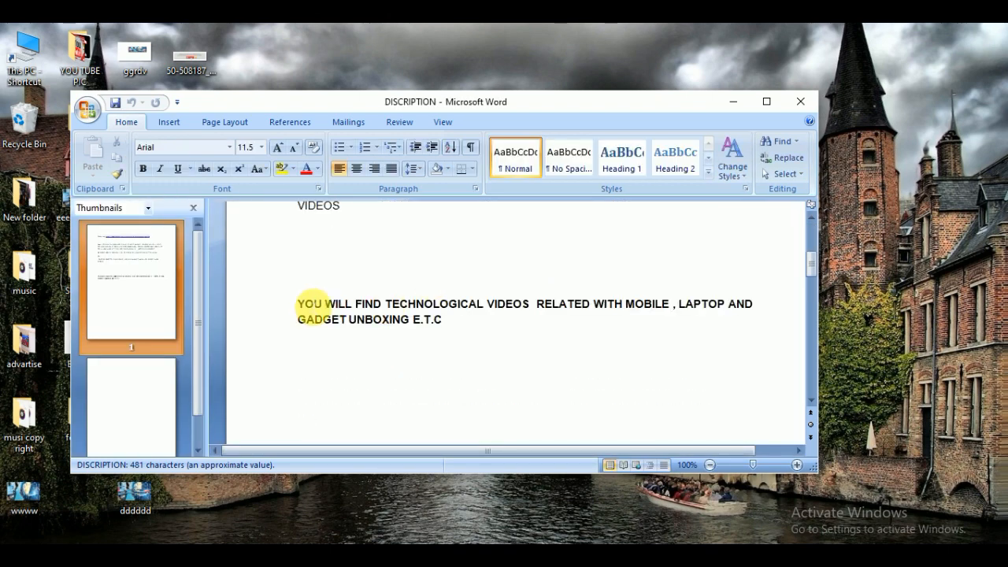
left_click_drag(297, 304, 444, 322)
key("ctrl+c")
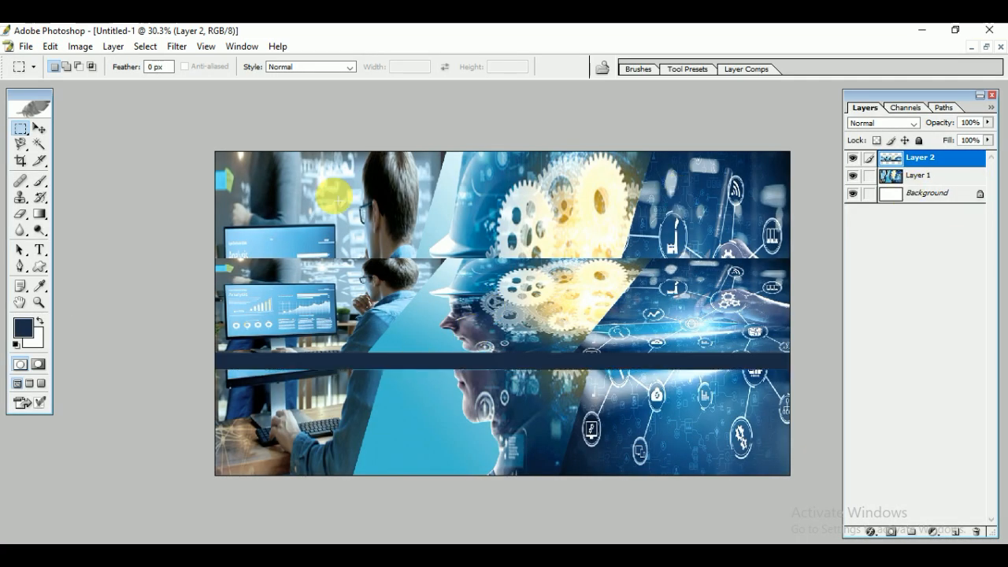
Paste the copied description sentence as a text layer on the navy strip and color it near-white (H 218, S 1%, B 98%)
left_click(40, 250)
left_click(369, 367)
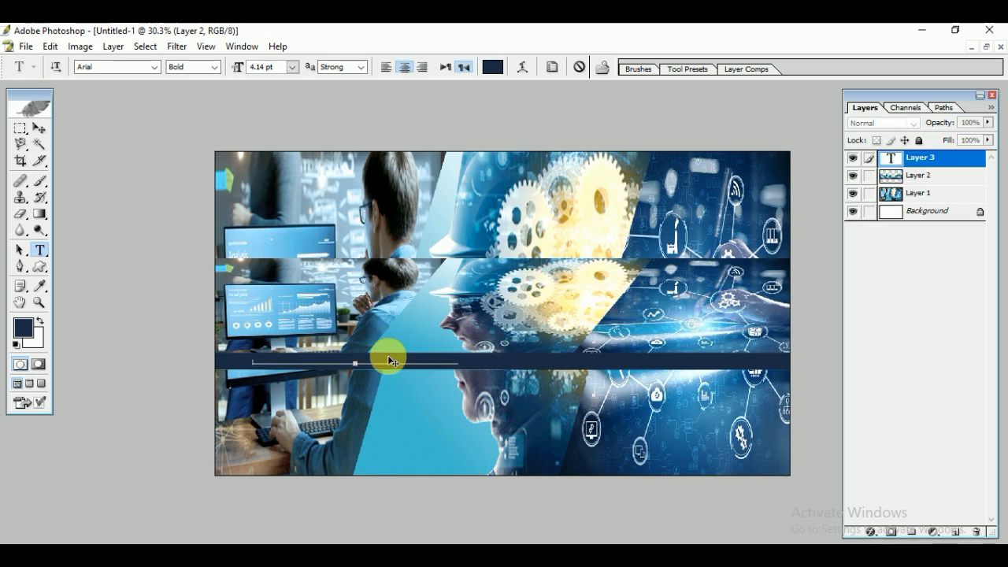
left_click(492, 67)
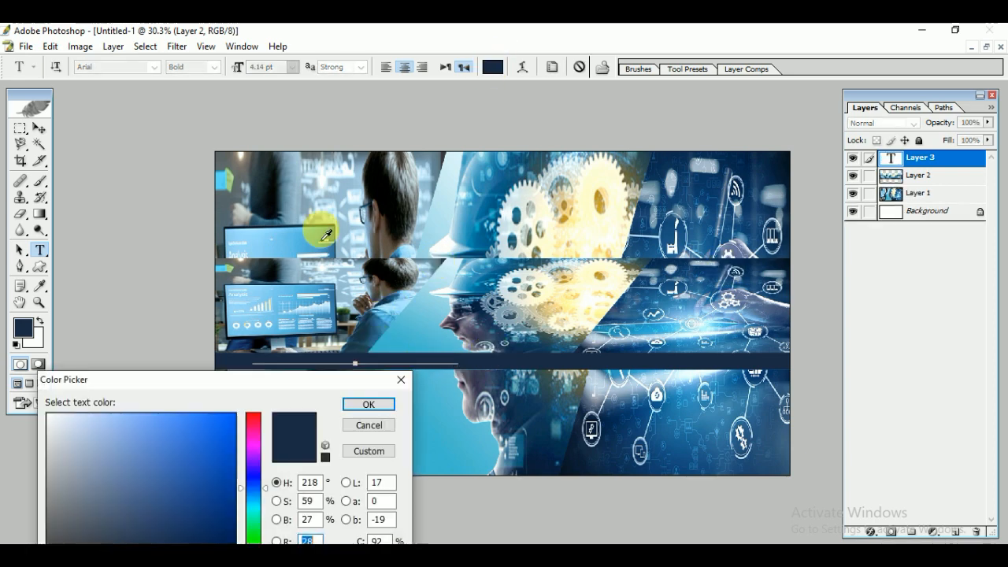
left_click_drag(53, 421, 48, 417)
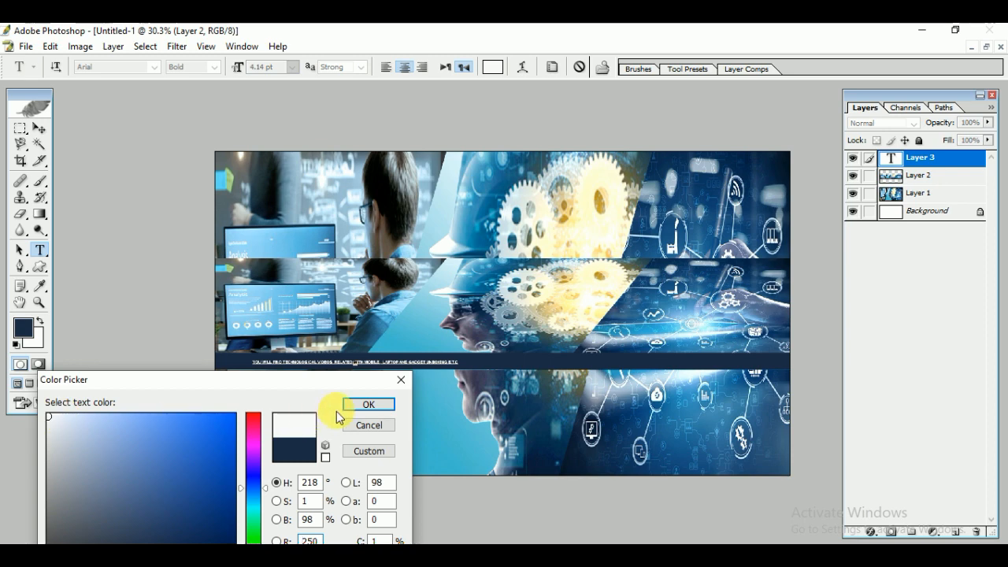
left_click(369, 405)
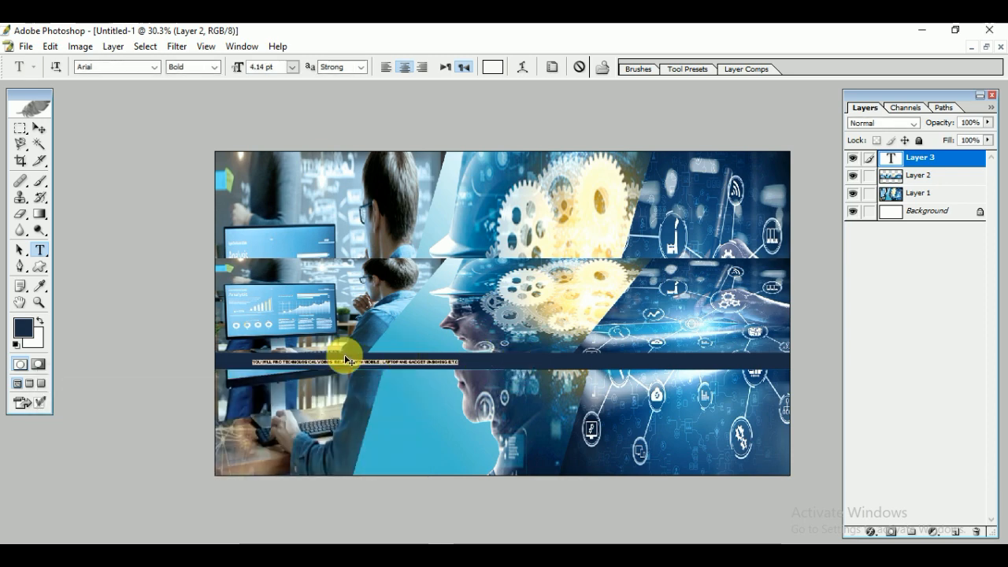
key("ctrl+t")
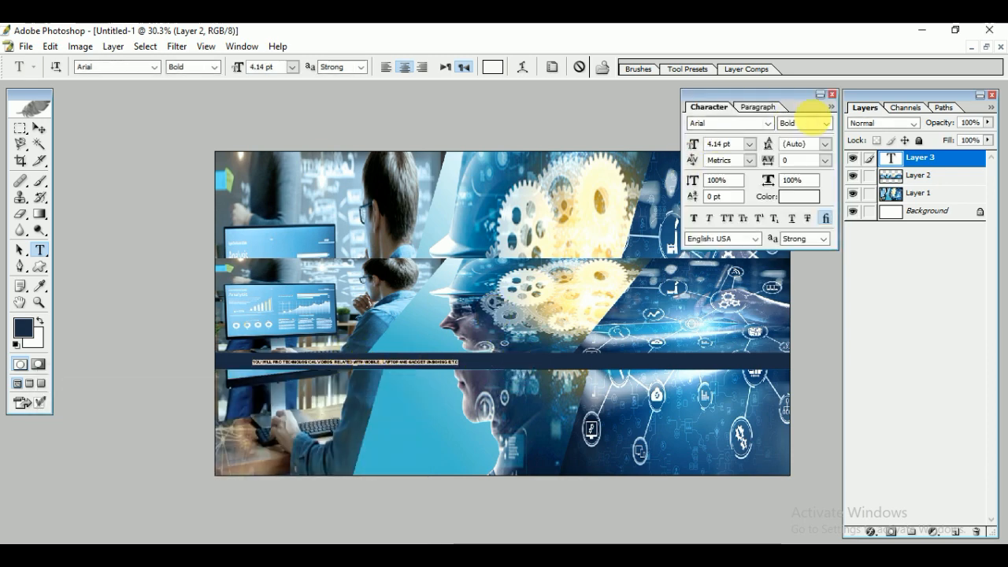
left_click(833, 94)
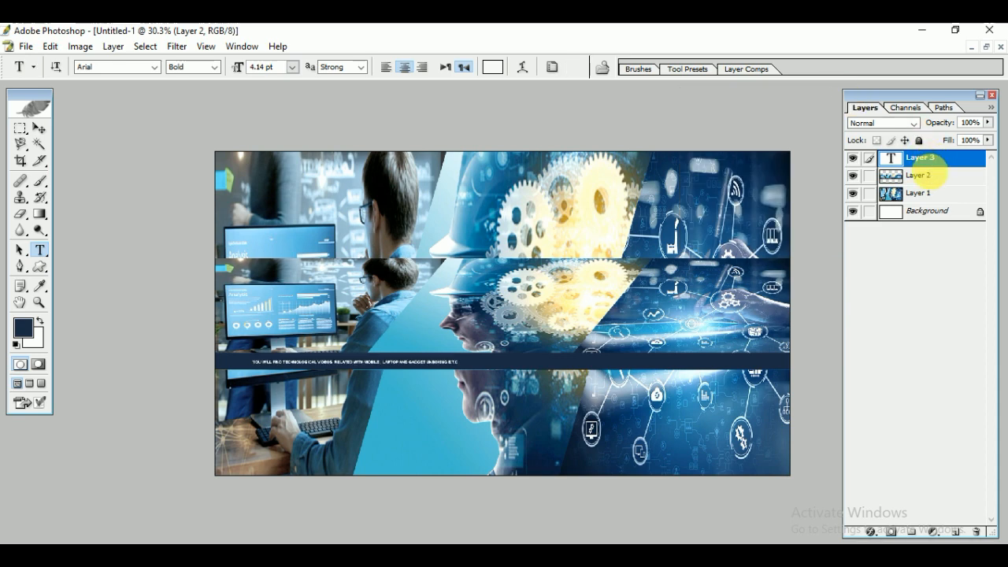
Free-transform the description text to fill the navy strip, scaling its width to about 283% and enlarging its height
left_click(920, 157)
key("ctrl+r")
key("ctrl+t")
left_click_drag(467, 366, 517, 381)
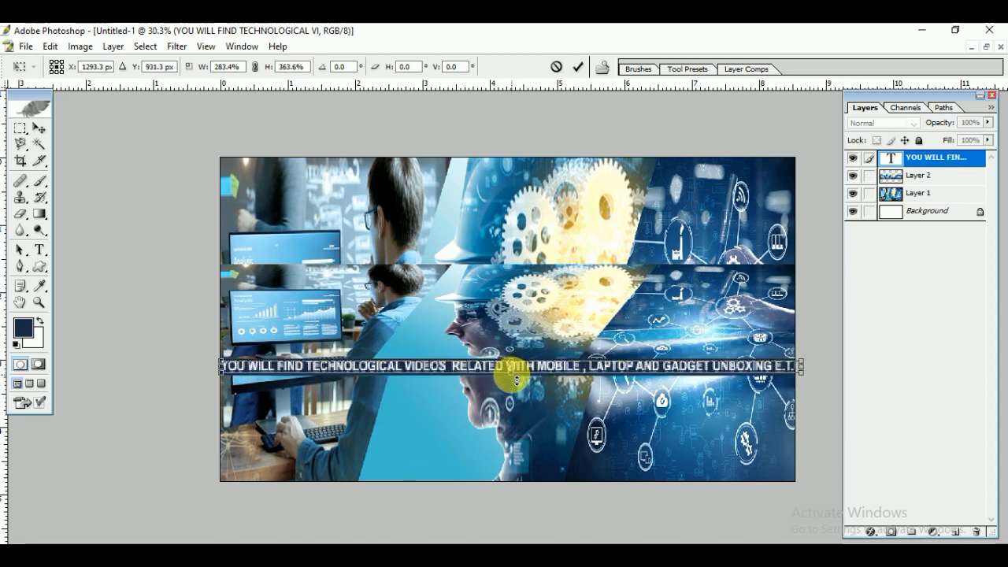
key("Return")
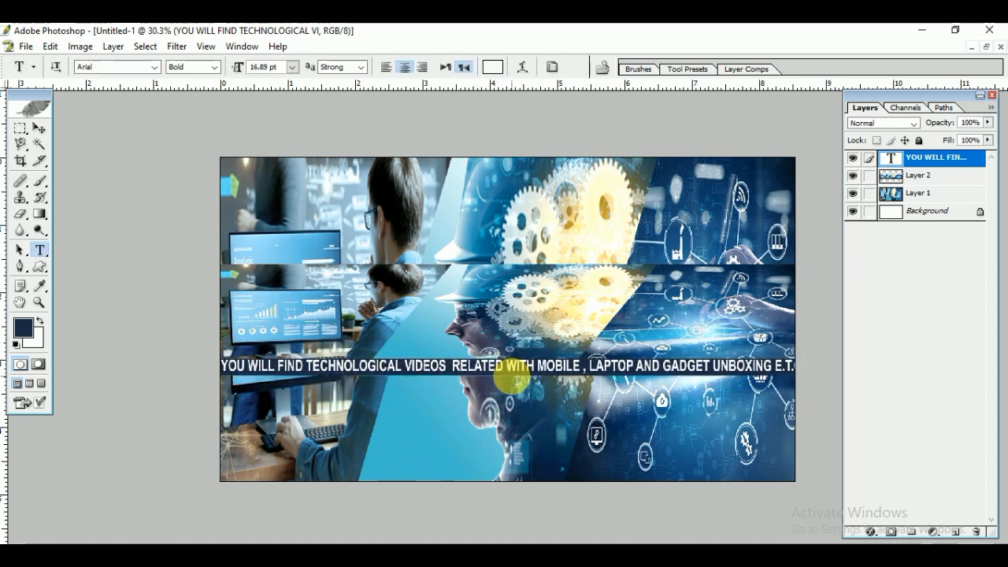
Nudge the description text slightly down within the navy strip and narrow it slightly towards the canvas edge
key("ctrl+t")
key("Down")
key("Down")
key("Return")
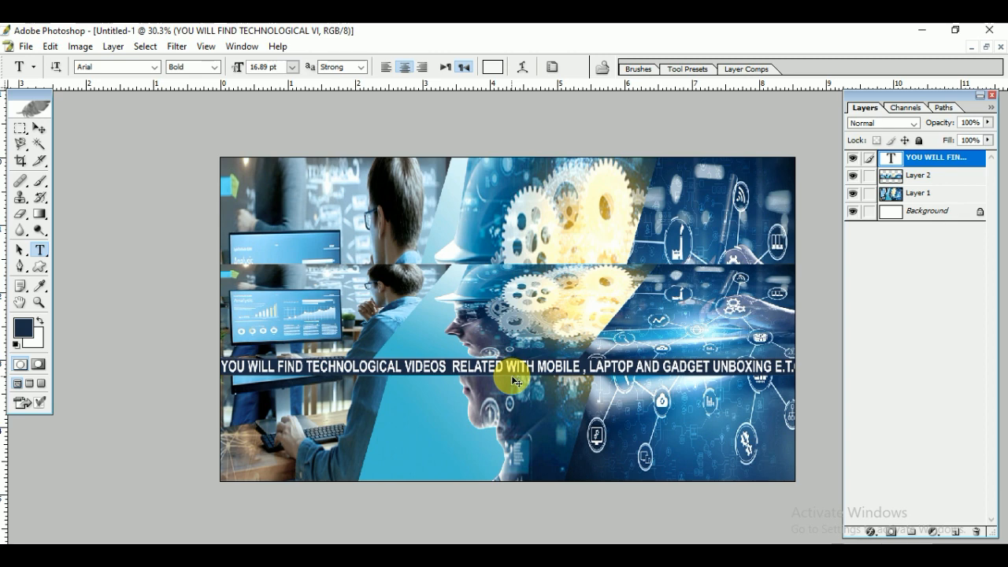
key("ctrl+t")
left_click_drag(811, 368, 796, 367)
key("Return")
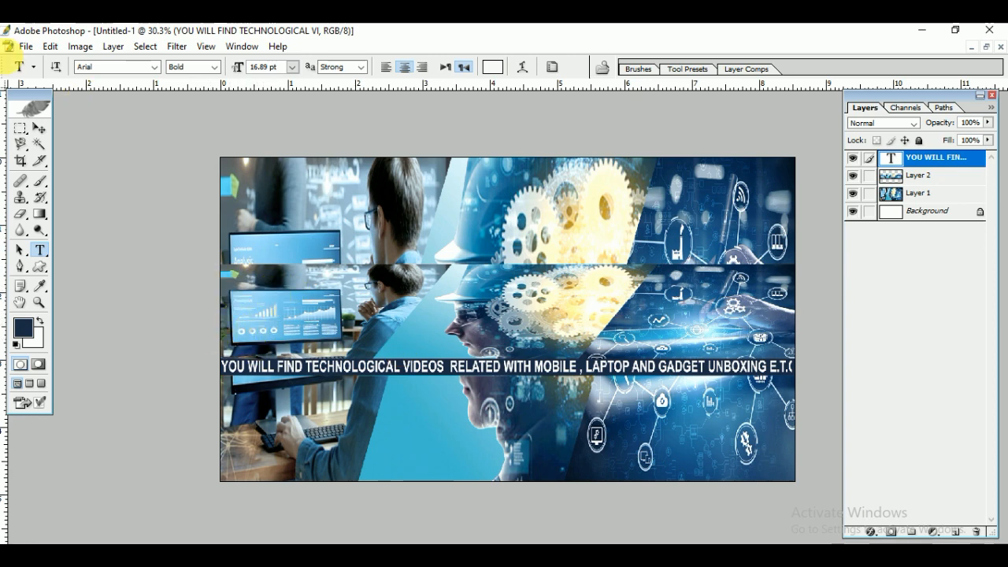
Open the 840px-Flag_of_Nepal.svg image from the YOU TUBE PIC folder on the Desktop
left_click(26, 47)
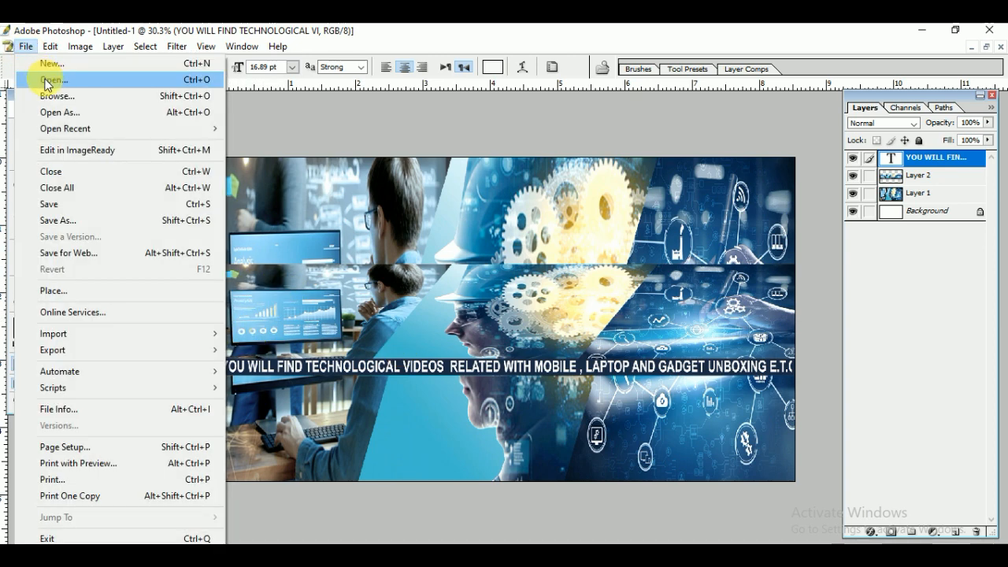
left_click(46, 82)
scroll(557, 179, "down", 3)
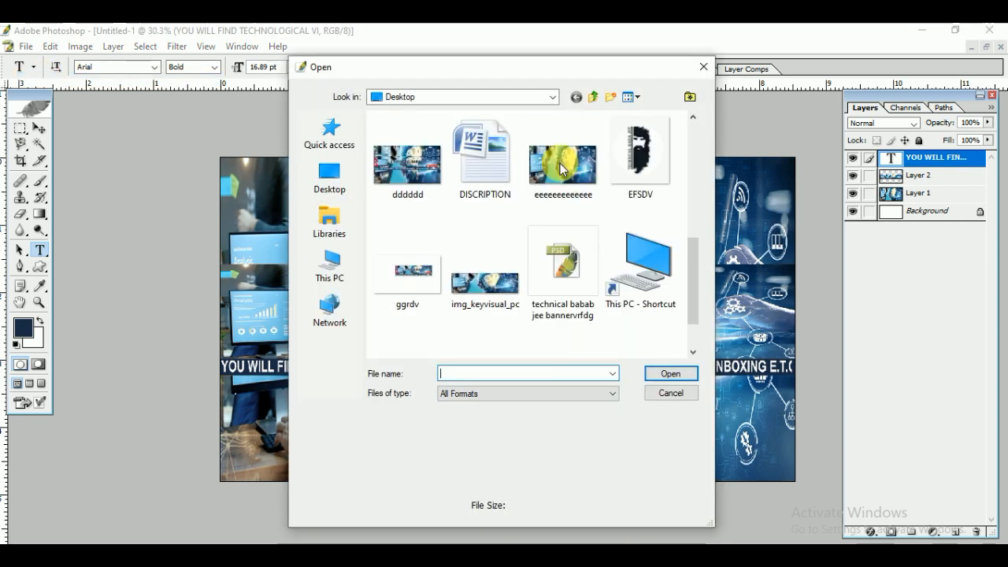
scroll(557, 179, "up", 2)
scroll(557, 180, "up", 2)
scroll(515, 202, "down", 2)
scroll(515, 202, "up", 2)
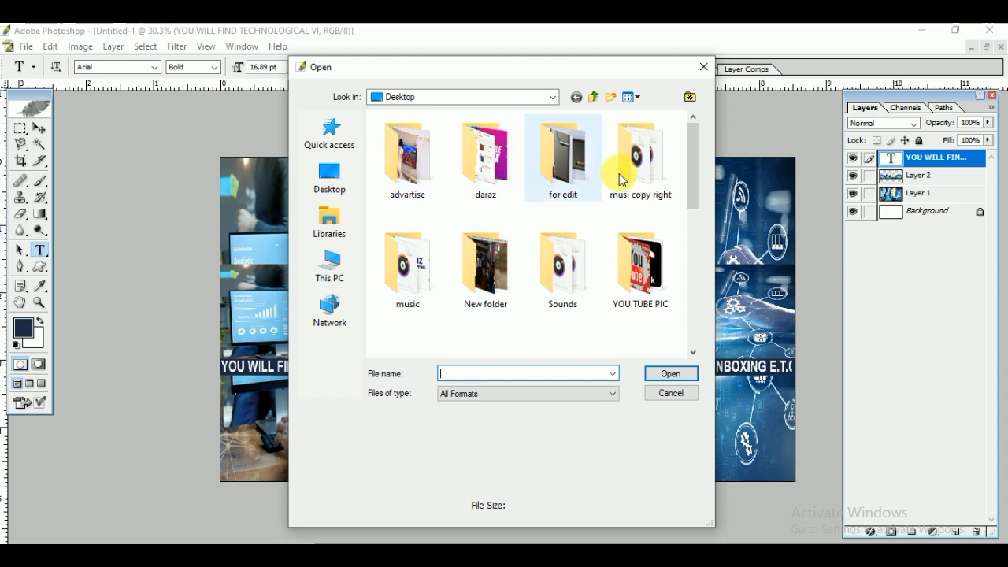
scroll(647, 250, "down", 2)
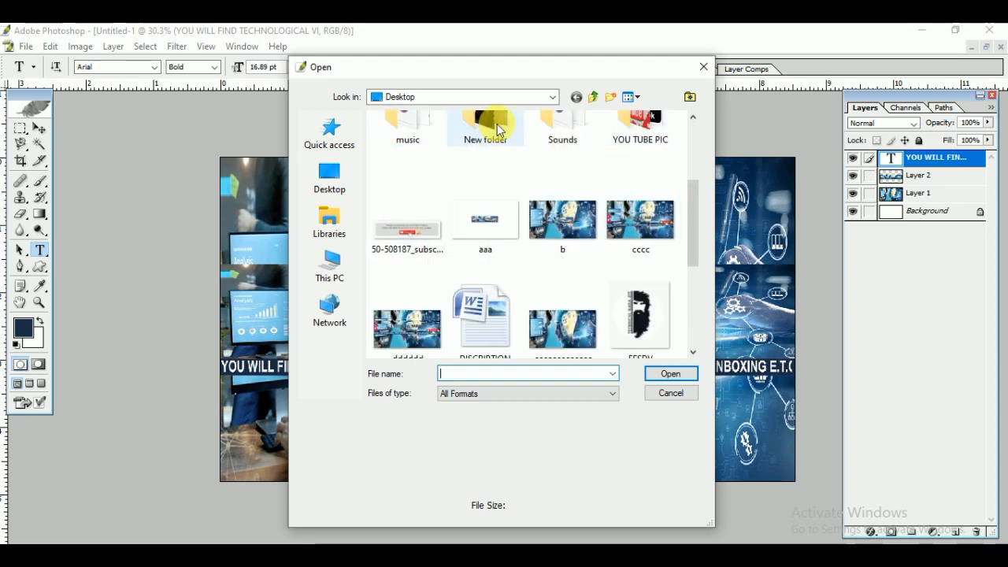
scroll(629, 169, "down", 3)
scroll(629, 168, "up", 4)
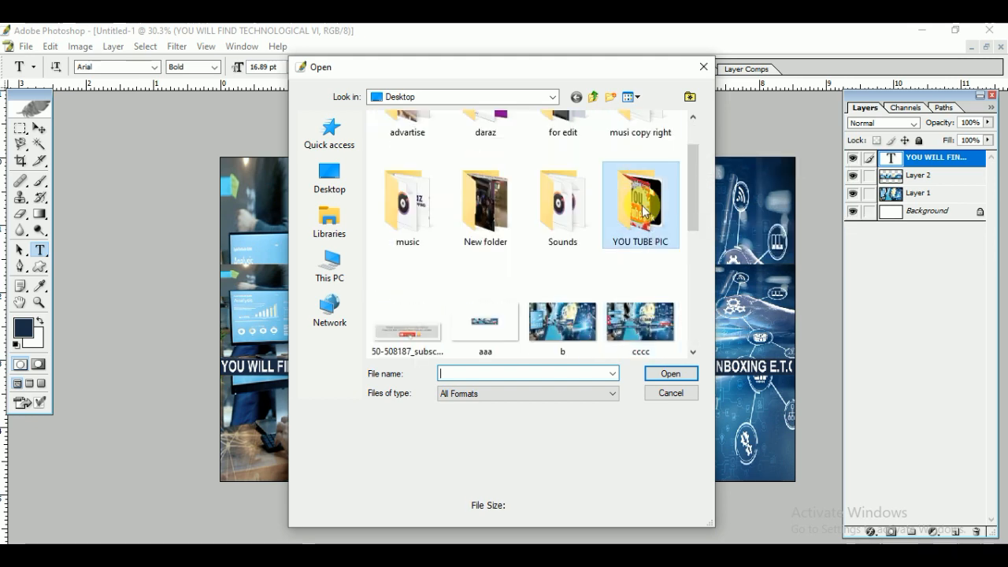
double_click(635, 191)
left_click(485, 156)
left_click(671, 373)
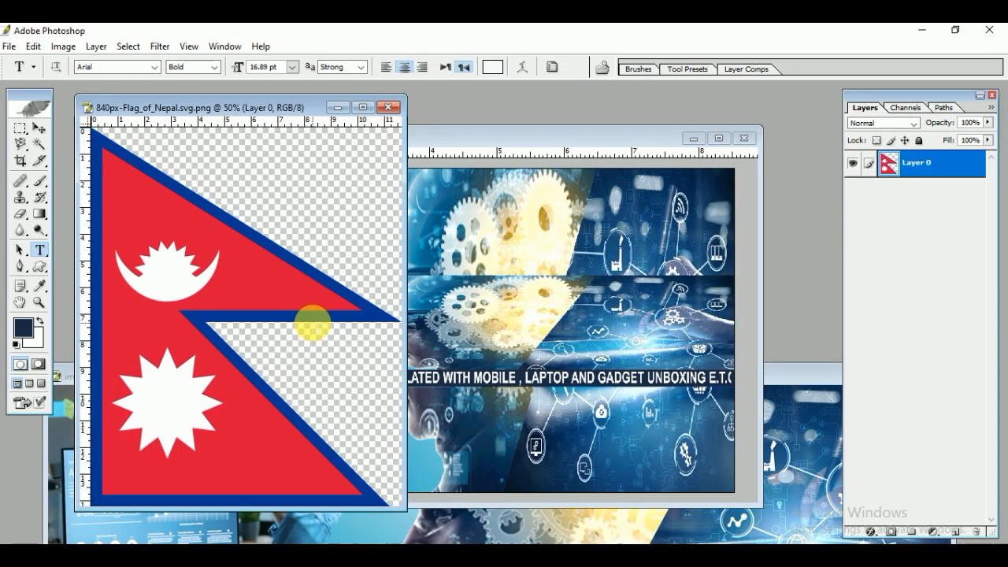
Copy the flag into the Untitled-1 banner, shrink it and place it at the left end of the middle band, above the text strip
left_click(37, 128)
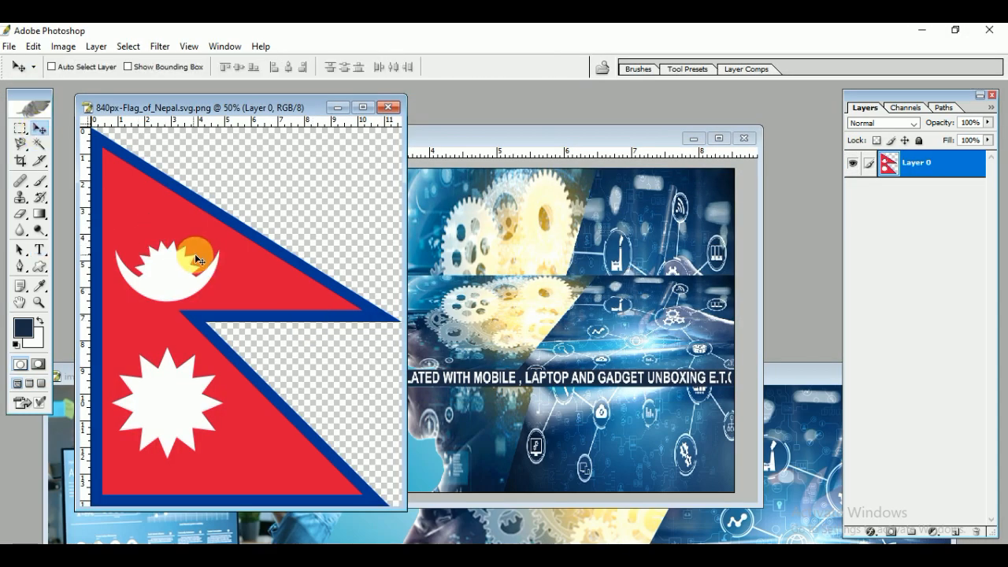
left_click_drag(194, 248, 501, 331)
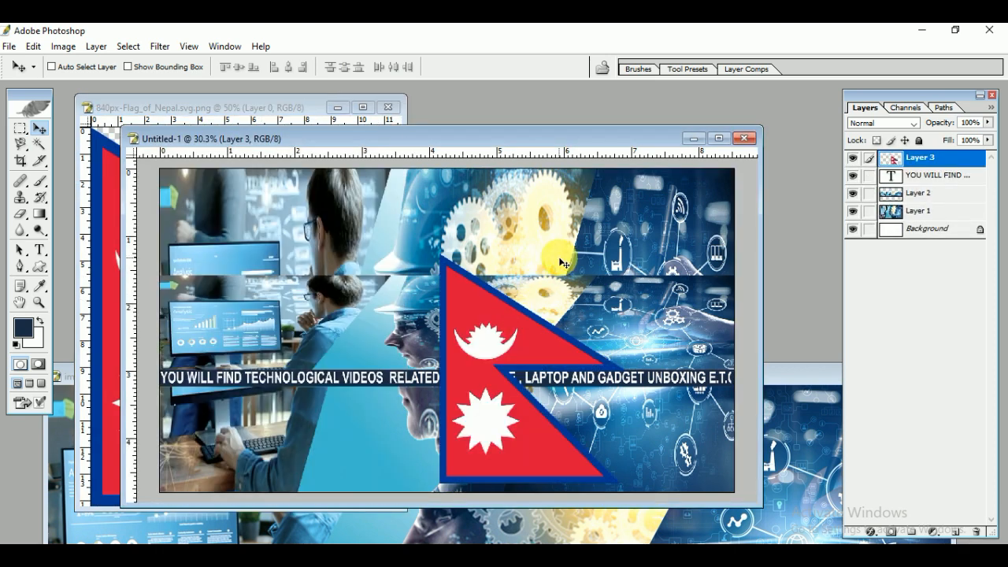
key("ctrl+t")
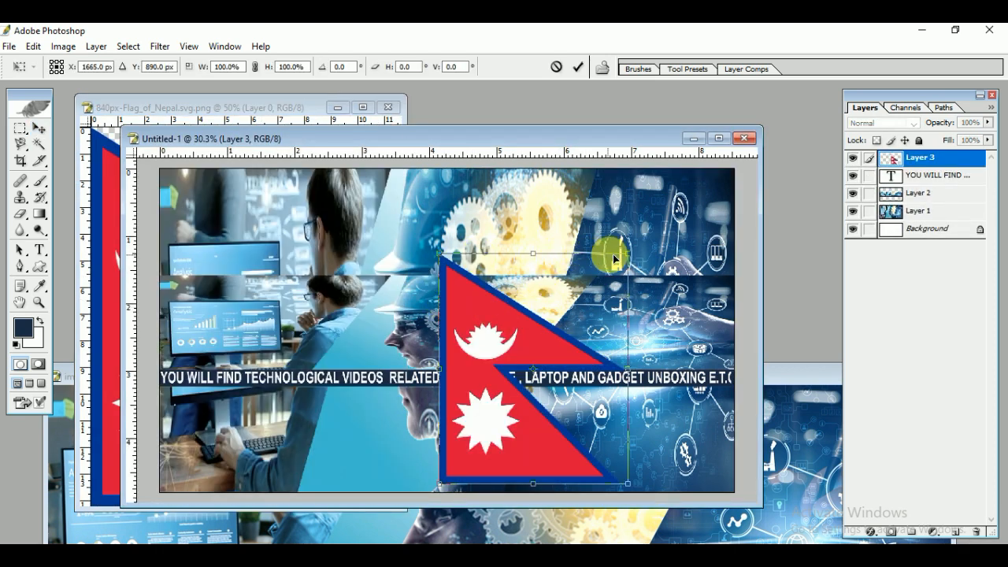
left_click_drag(628, 255, 163, 293)
key("Return")
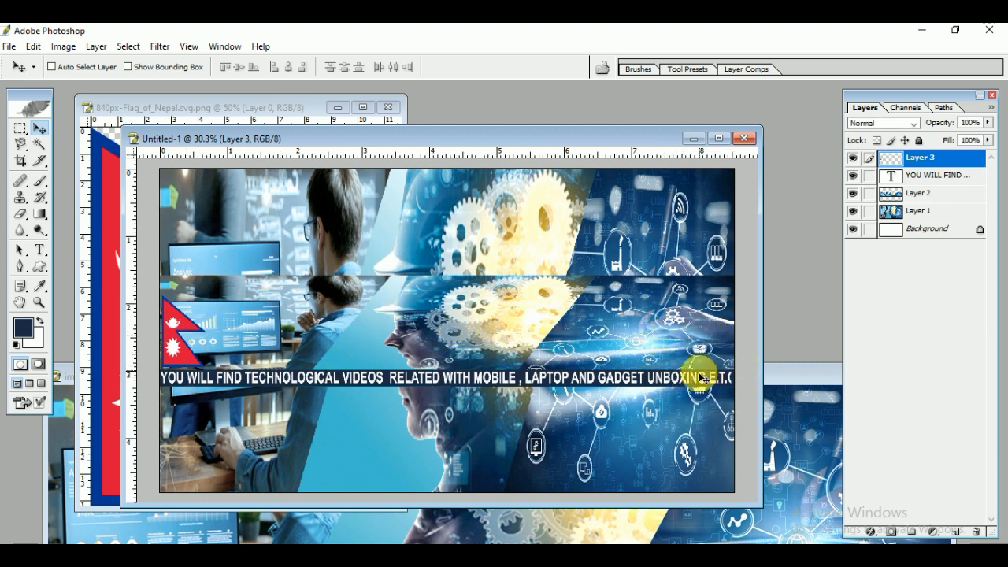
Open the 50-508187_subscribe-button-with-bell-icon PNG image from the Desktop
left_click(9, 47)
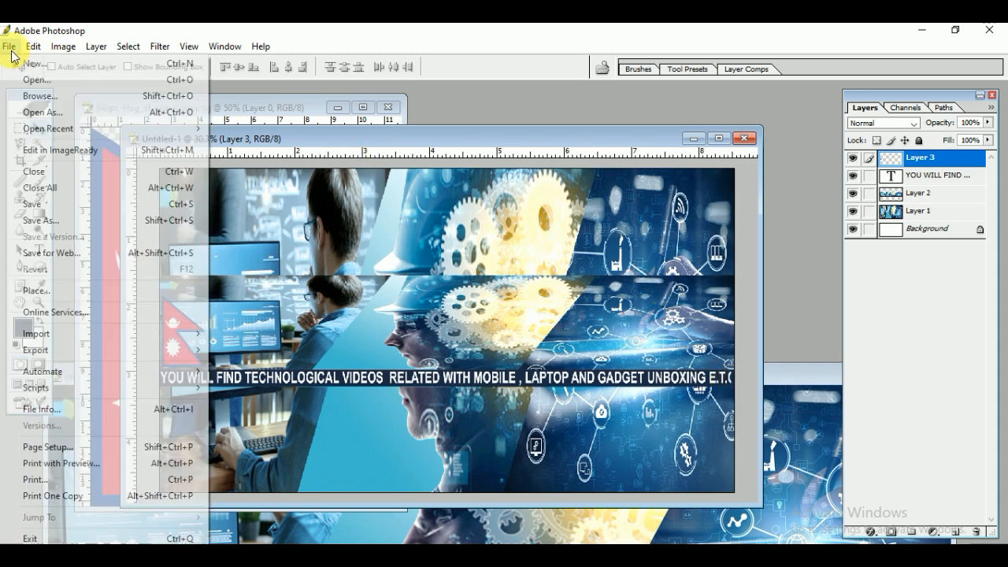
left_click(35, 78)
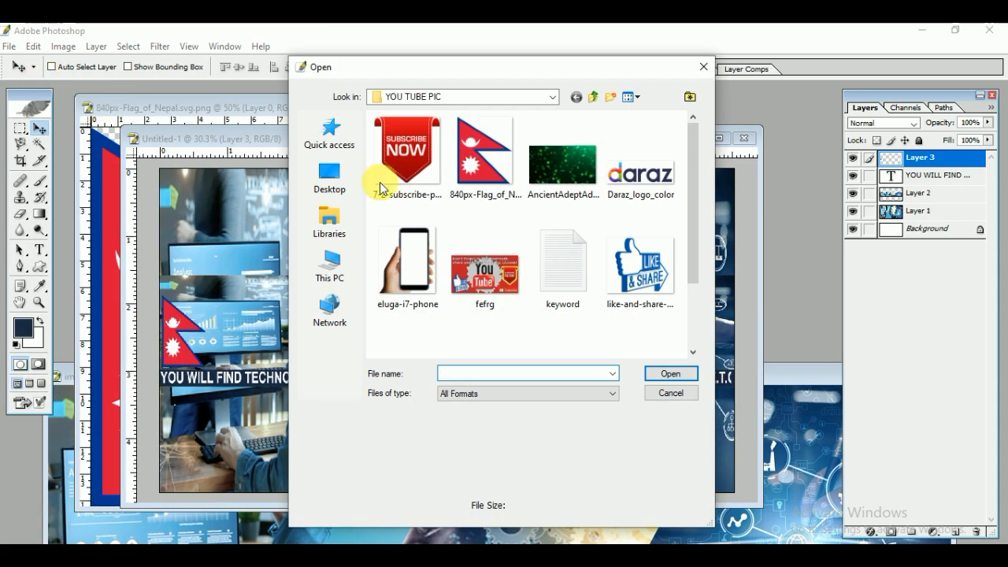
left_click(329, 177)
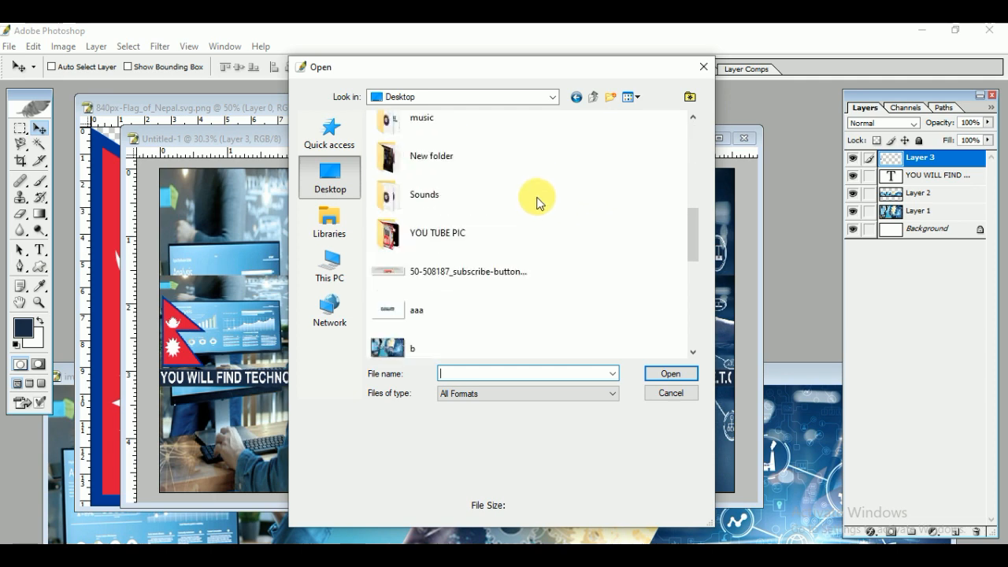
left_click(464, 279)
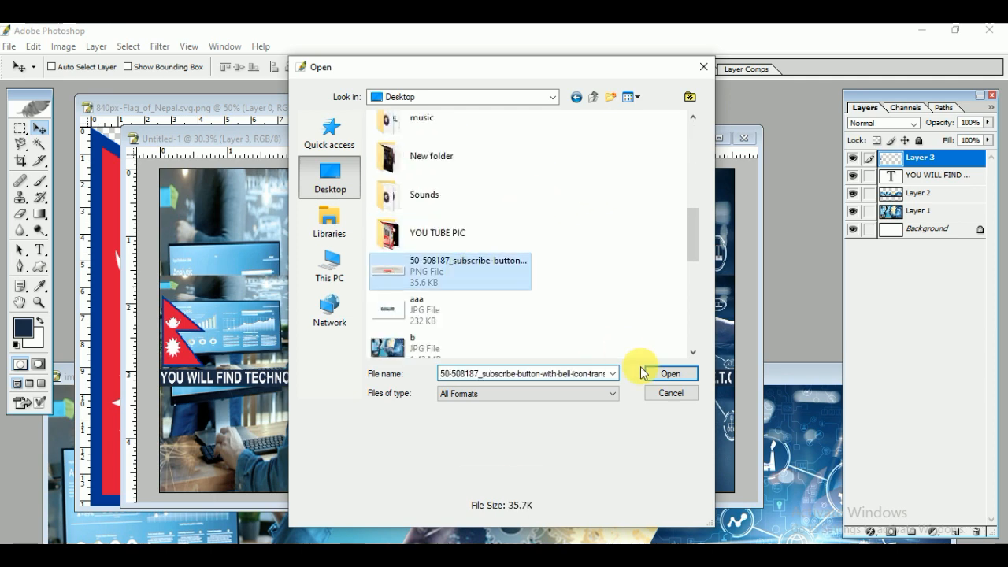
left_click(652, 374)
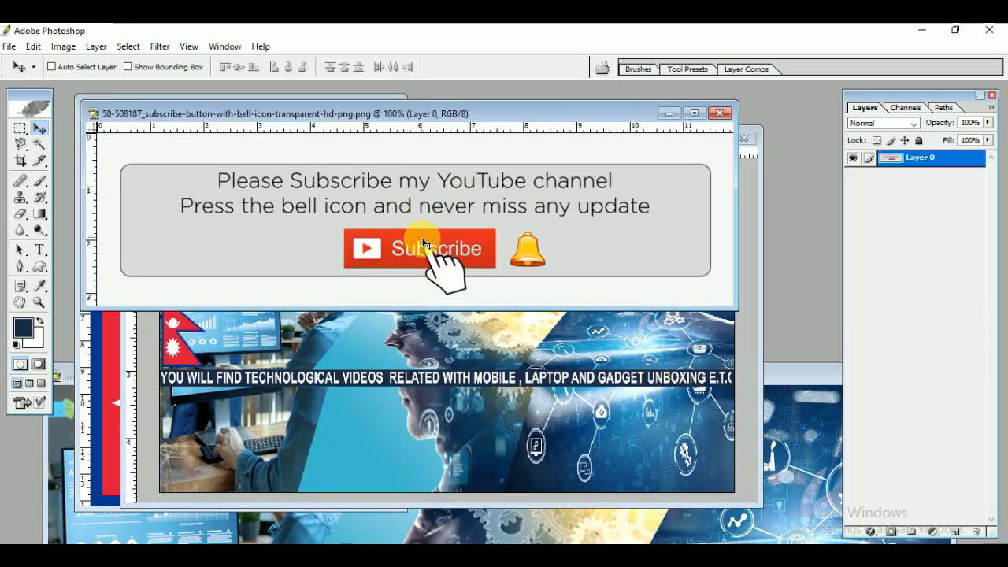
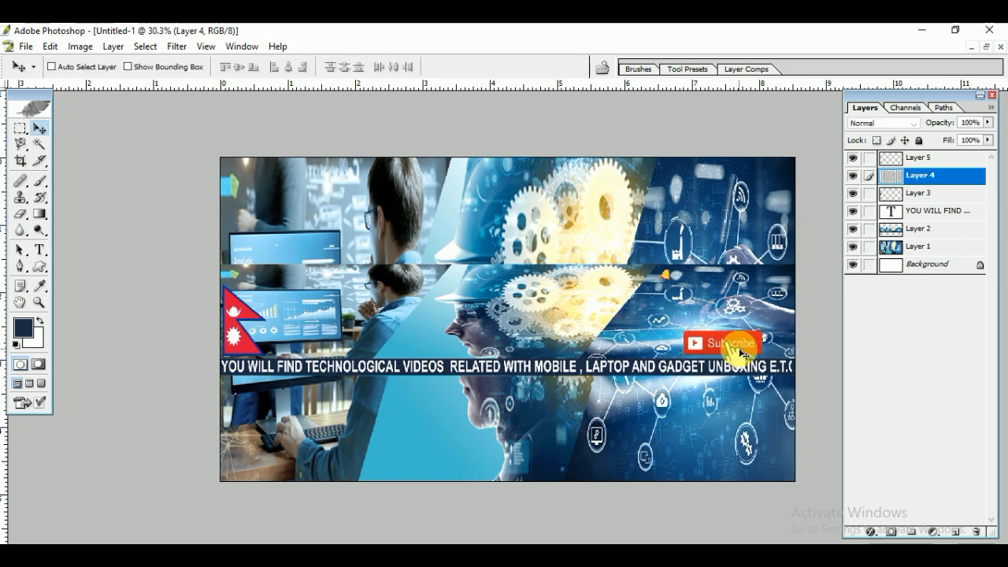
Move the bell on Layer 5 to the right of the Subscribe button, scale it to 283.6% by 195.0% and rotate it -16.4°
left_click(920, 158)
key("ctrl+t")
left_click_drag(668, 282, 787, 343)
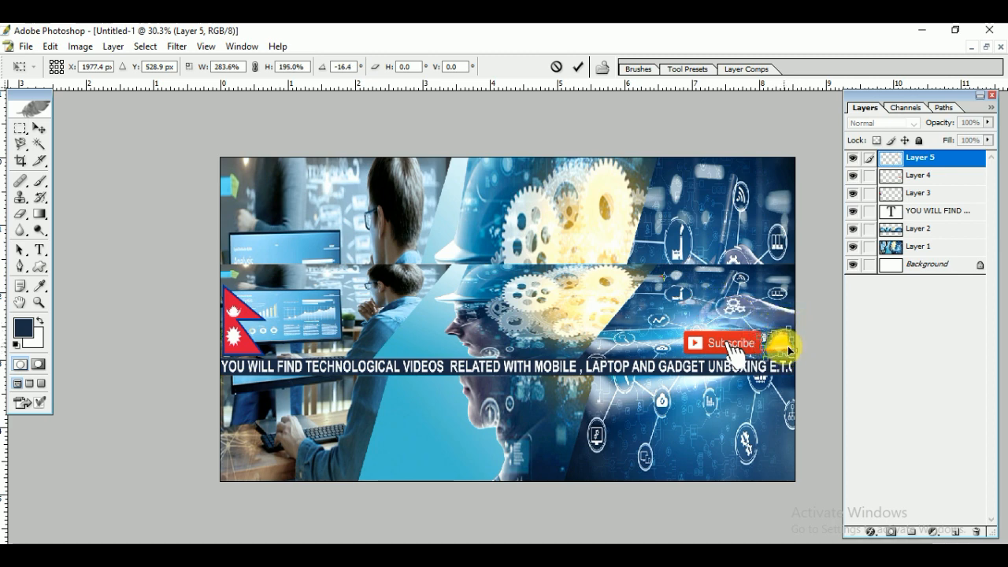
key("Return")
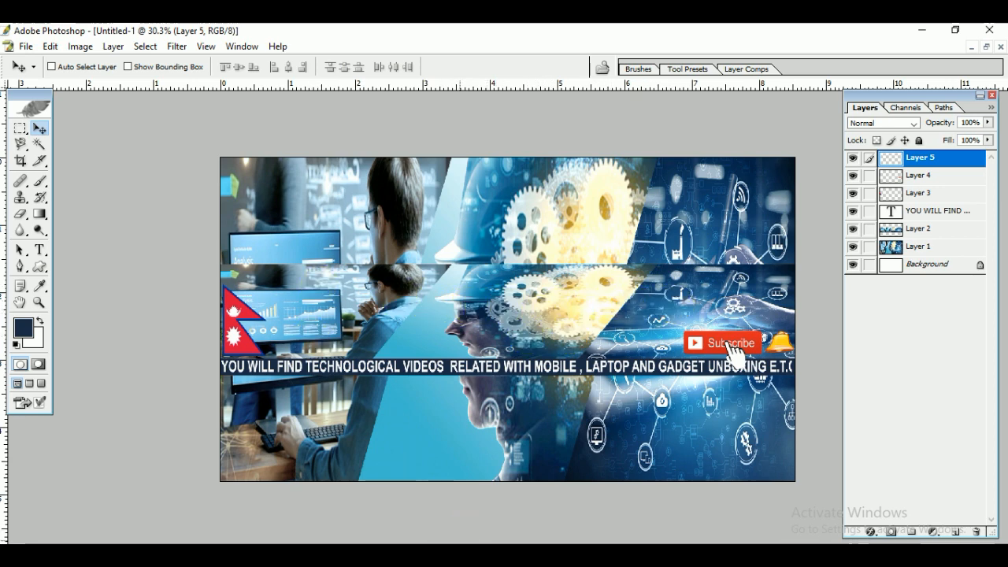
left_click(39, 250)
left_click(473, 319)
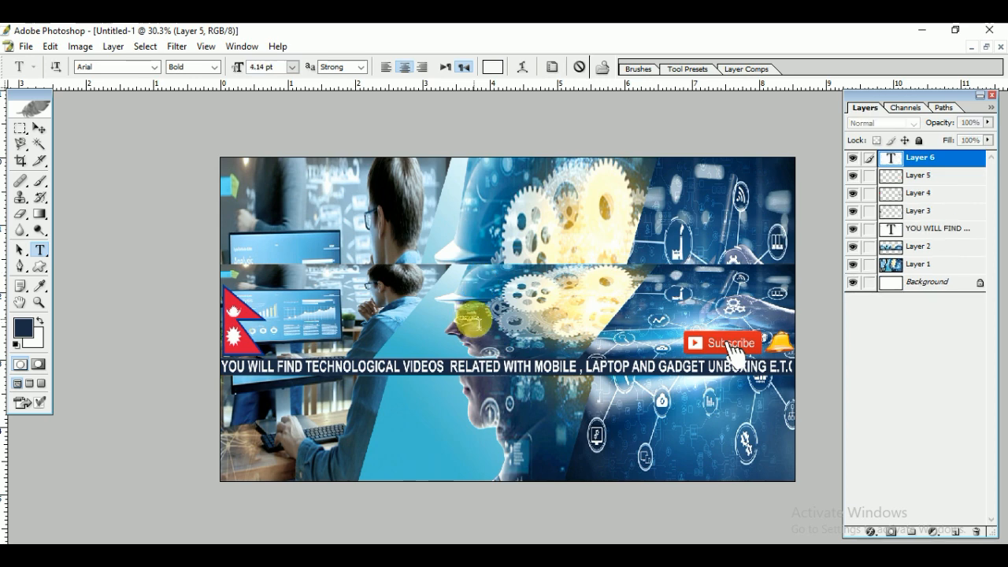
right_click(918, 157)
left_click(906, 206)
left_click(472, 238)
Add the title text "TECHNICAL BABA JEE" at 14 pt across the centre of the middle band
left_click(292, 67)
left_click(283, 202)
left_click(462, 309)
type("TECHNICAL BABA")
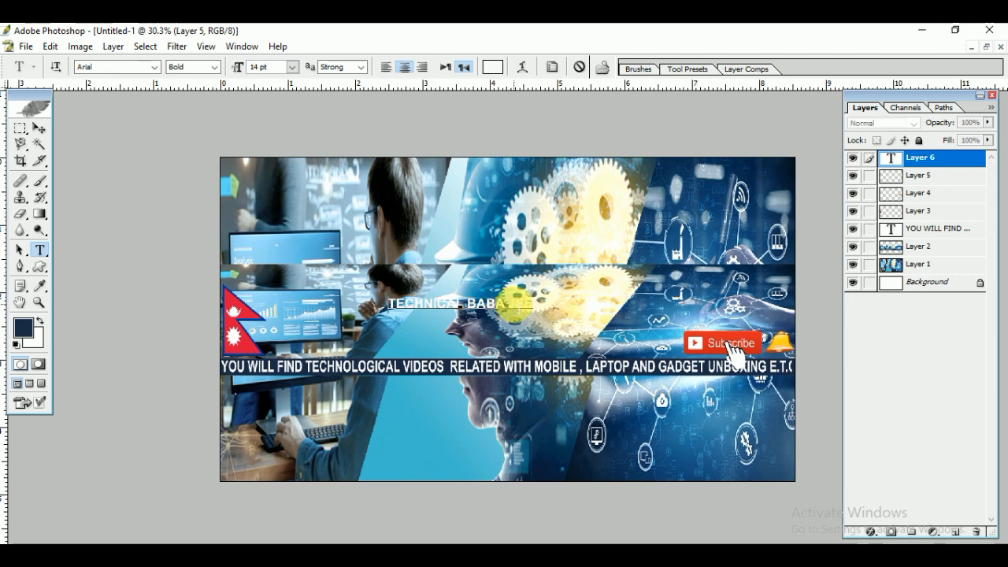
left_click(949, 180)
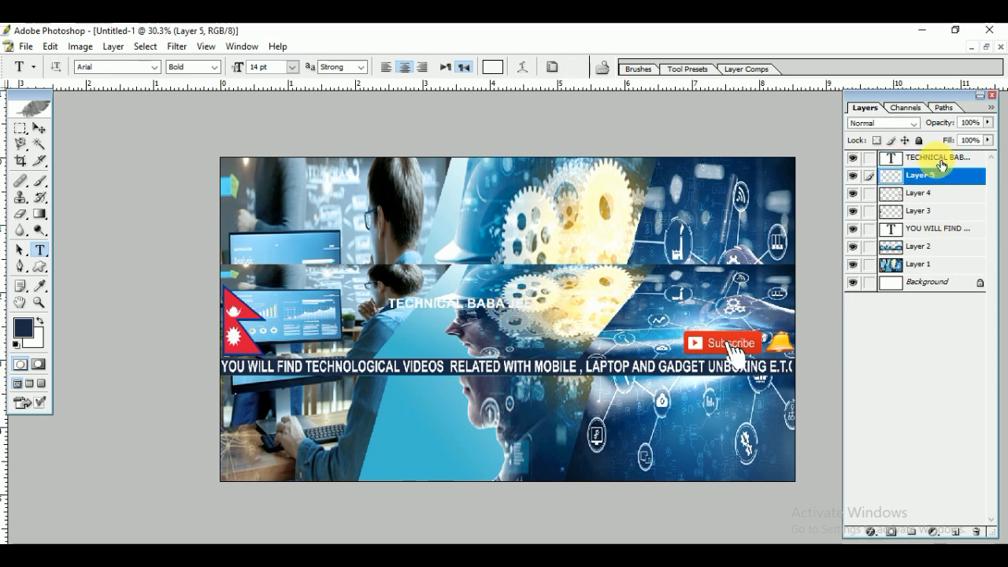
Free-transform the title text to 145.4% width and 152.4% height and position it in the upper part of the middle band
left_click(943, 163)
key("ctrl+t")
left_click_drag(534, 305, 616, 303)
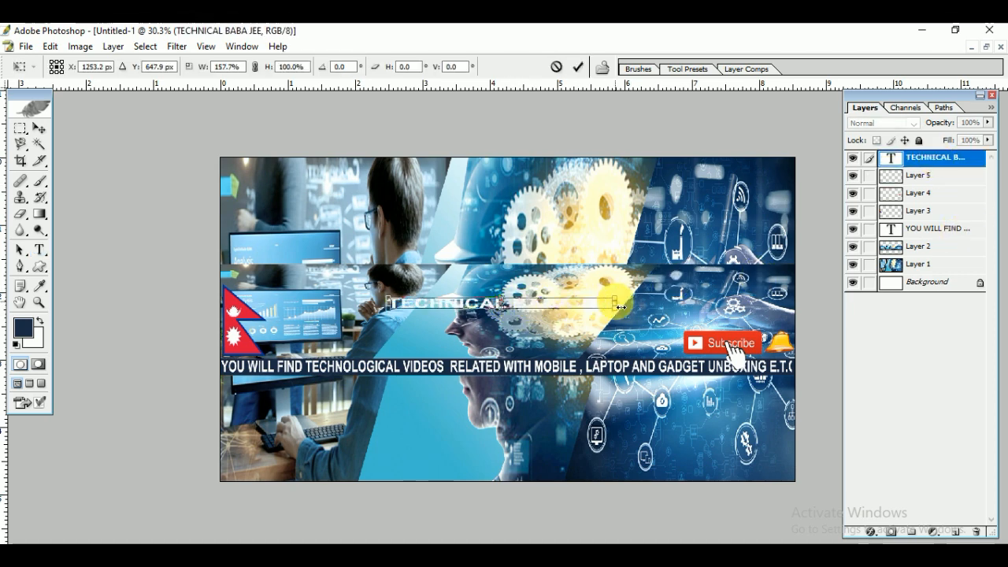
left_click_drag(439, 305, 462, 313)
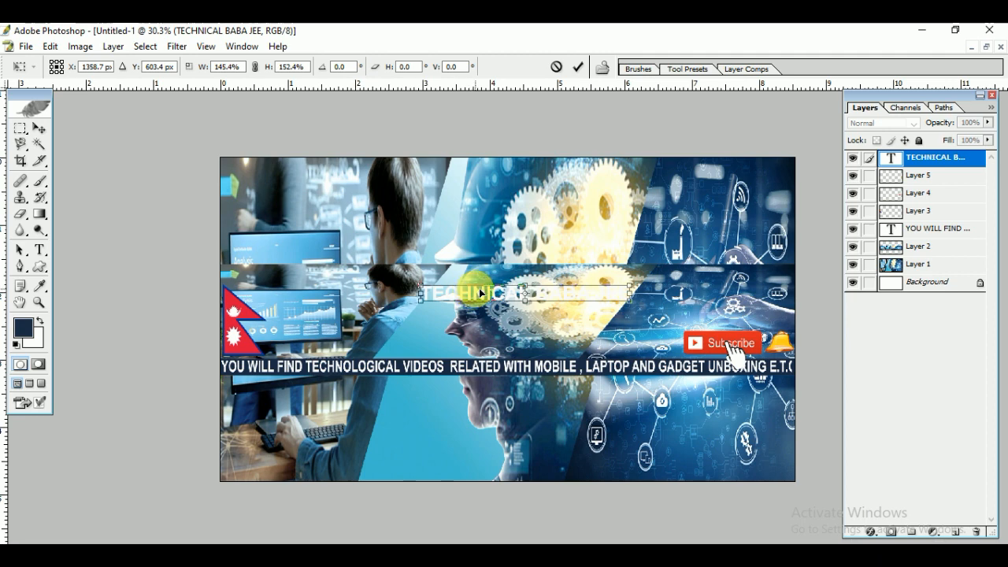
key("Return")
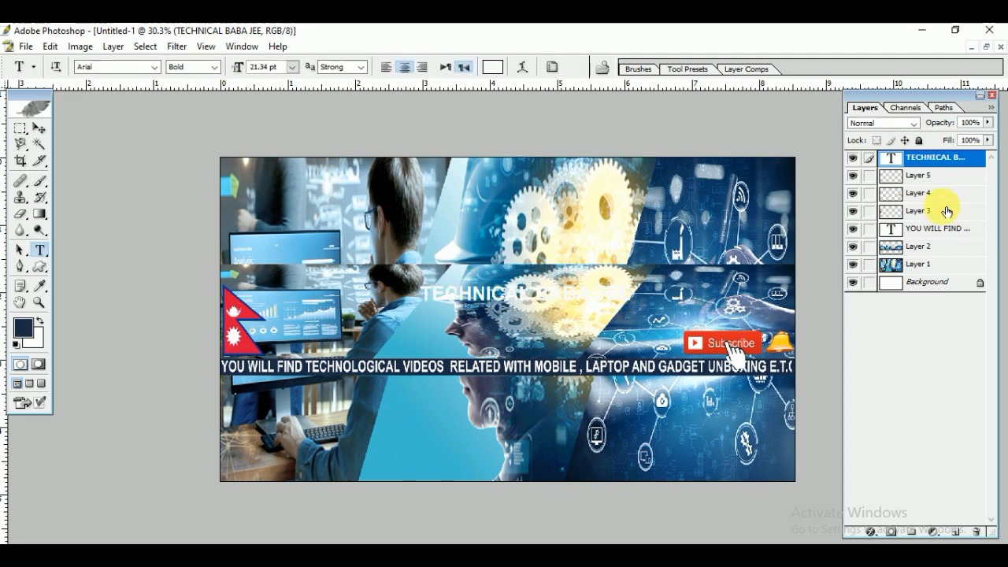
Recolour the TECHNICAL BABA JEE title text dark navy blue with hue 213°, saturation 84% and brightness 33%
left_click(512, 294)
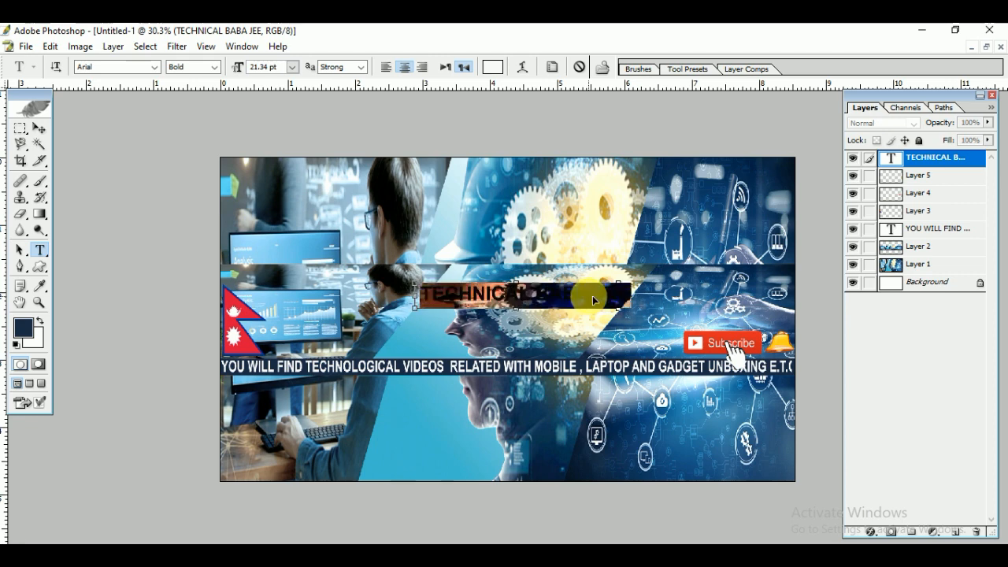
left_click(493, 68)
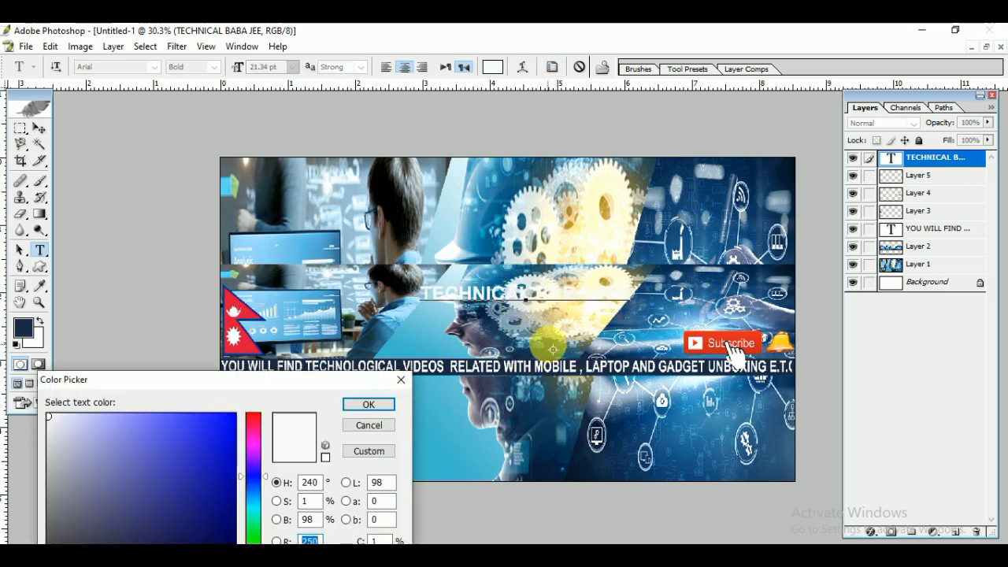
left_click(668, 273)
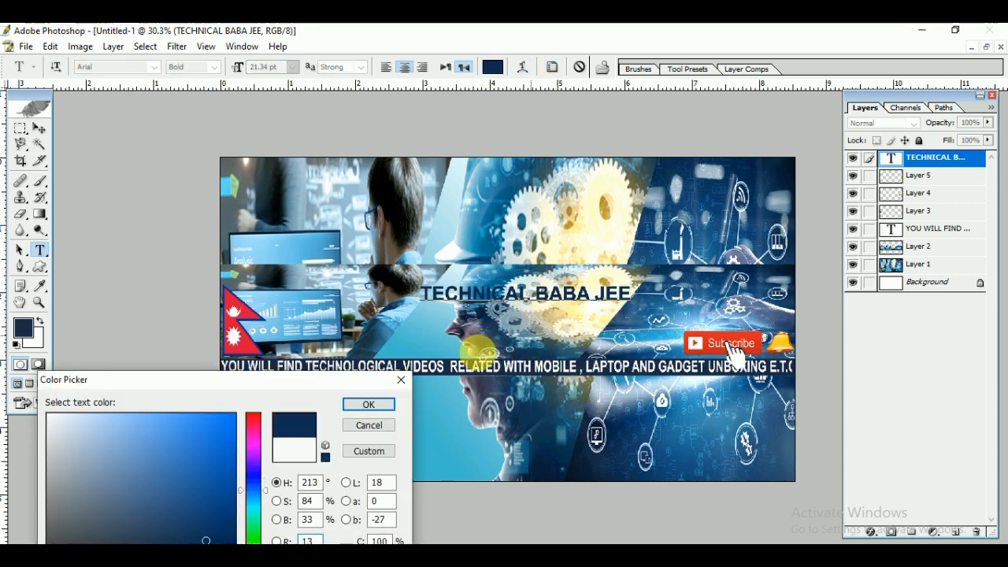
left_click(370, 405)
Free-transform the title text to 122.3% width and 134.4% height, extending it towards both sides of the middle band
key("ctrl+t")
key("ctrl+t")
left_click(918, 158)
key("ctrl+t")
left_click_drag(408, 283, 395, 280)
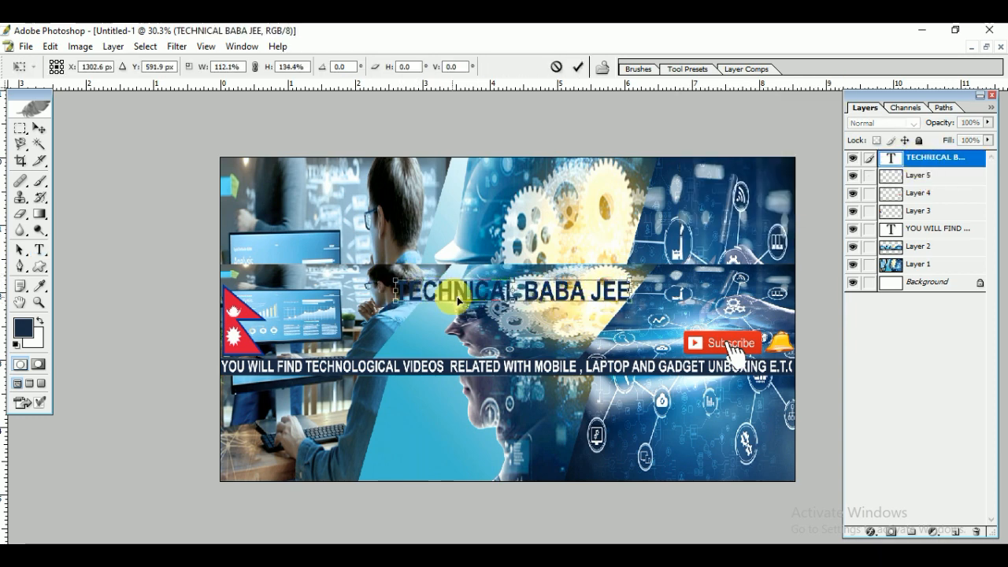
left_click_drag(635, 300, 654, 293)
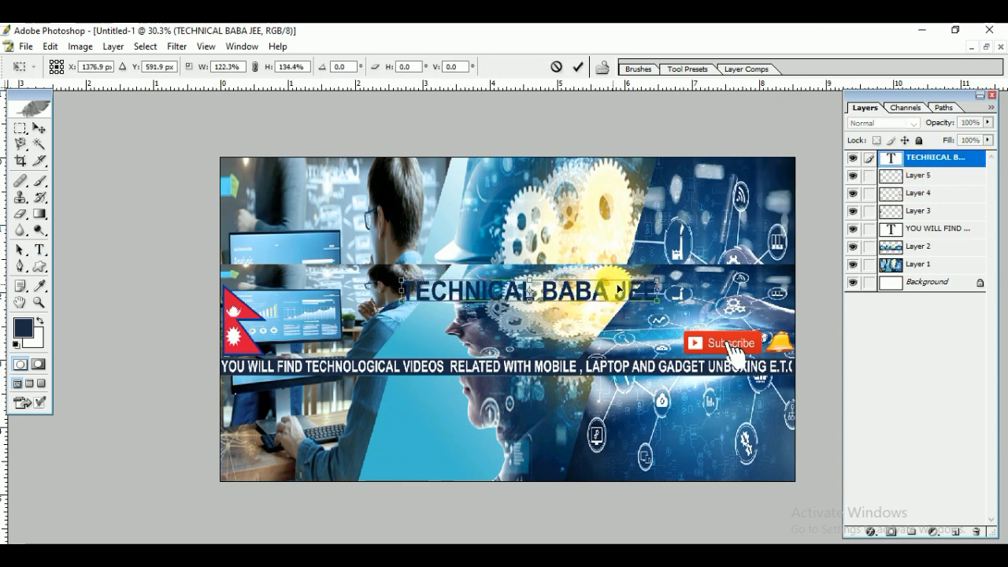
key("Return")
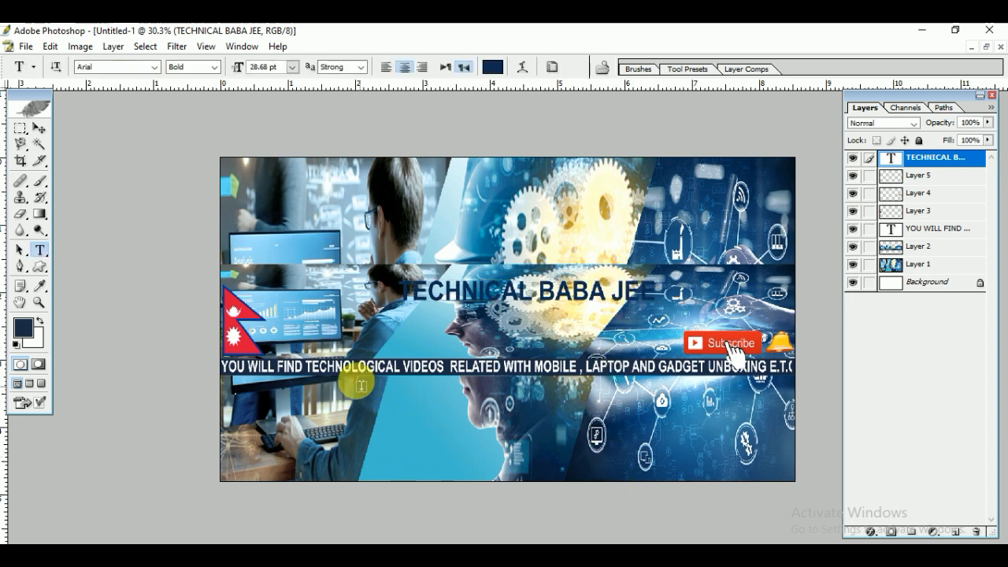
Add an outside stroke to the title layer in near-white with hue 0°, saturation 2% and brightness 99%
right_click(932, 161)
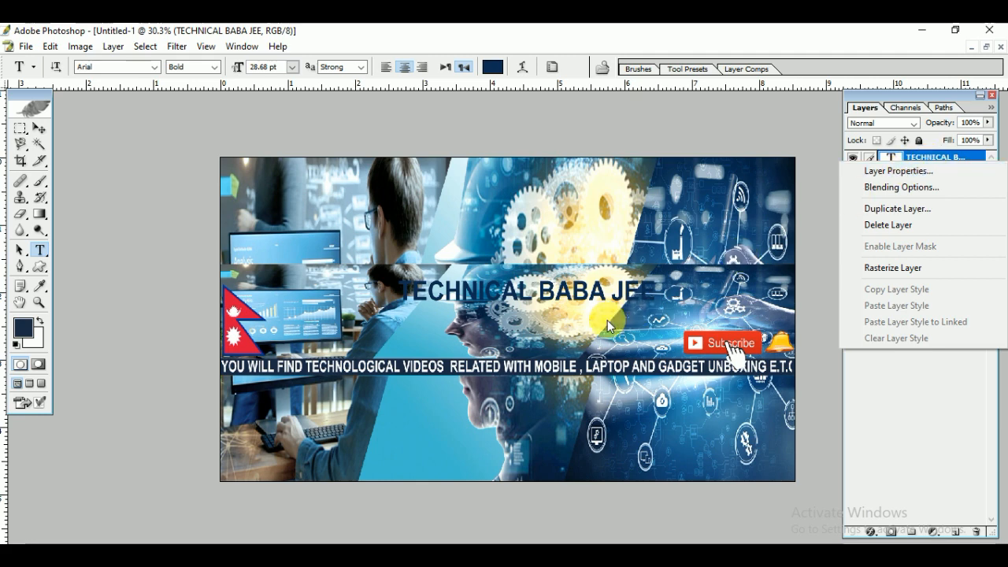
left_click(880, 189)
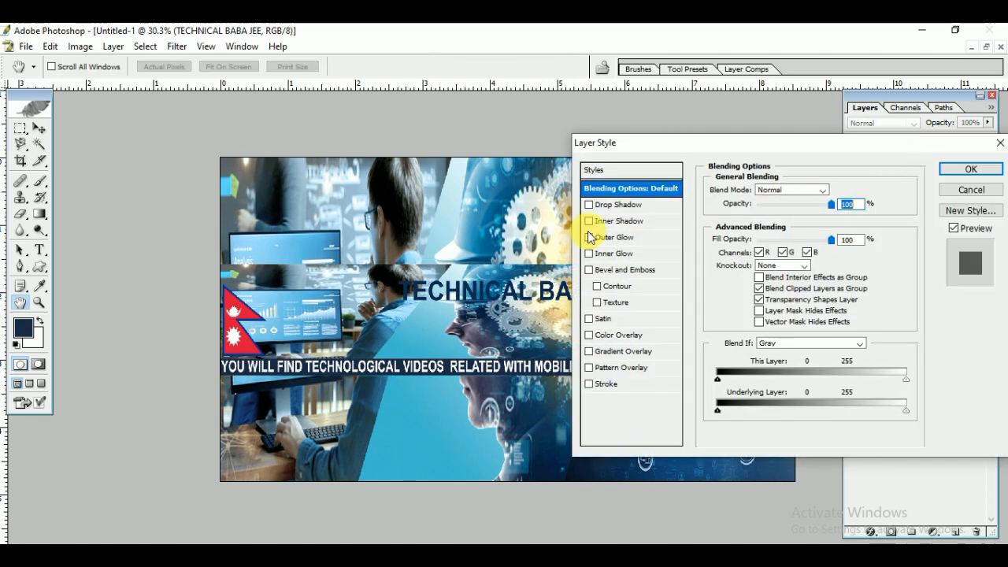
left_click(609, 385)
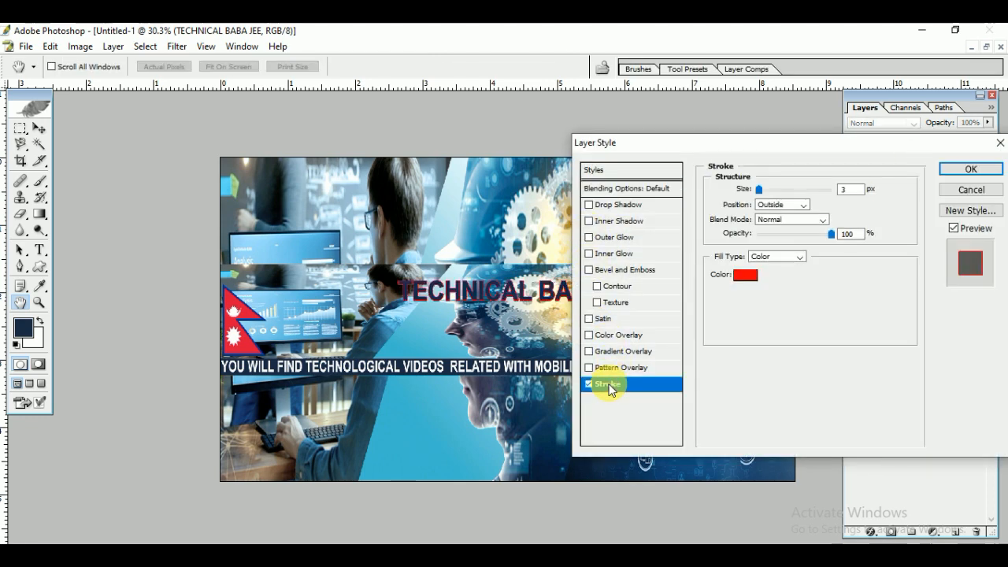
left_click(745, 276)
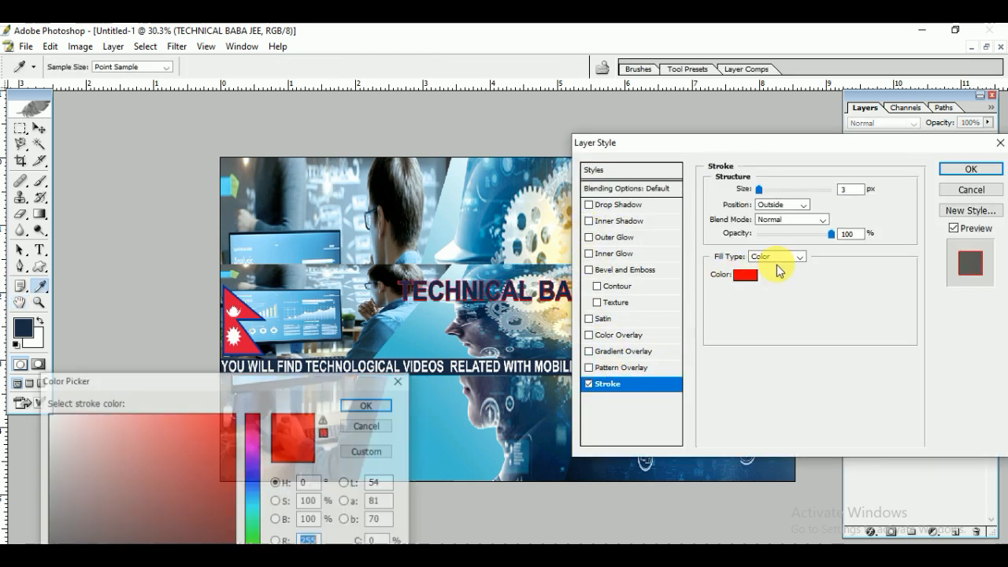
left_click(52, 418)
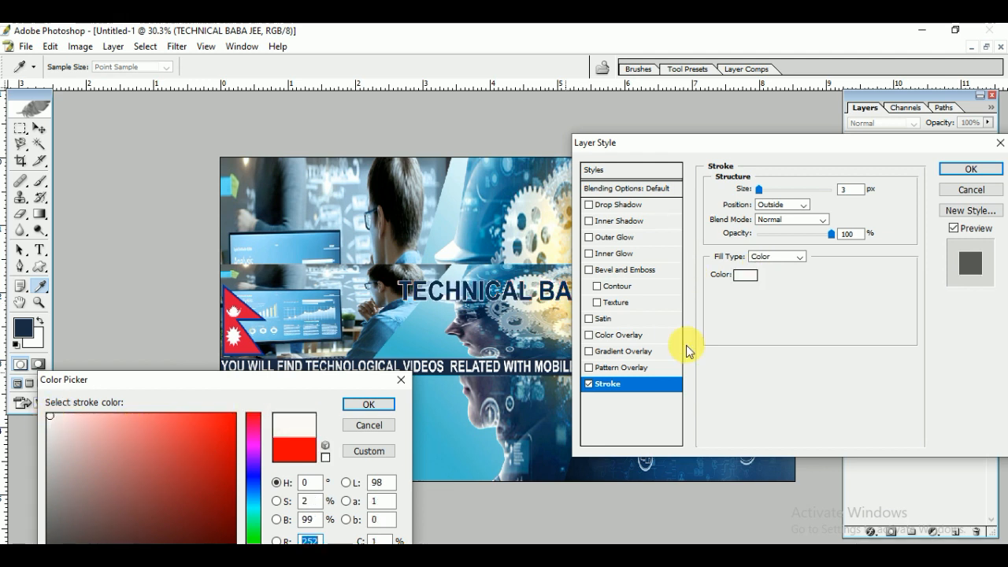
left_click(367, 404)
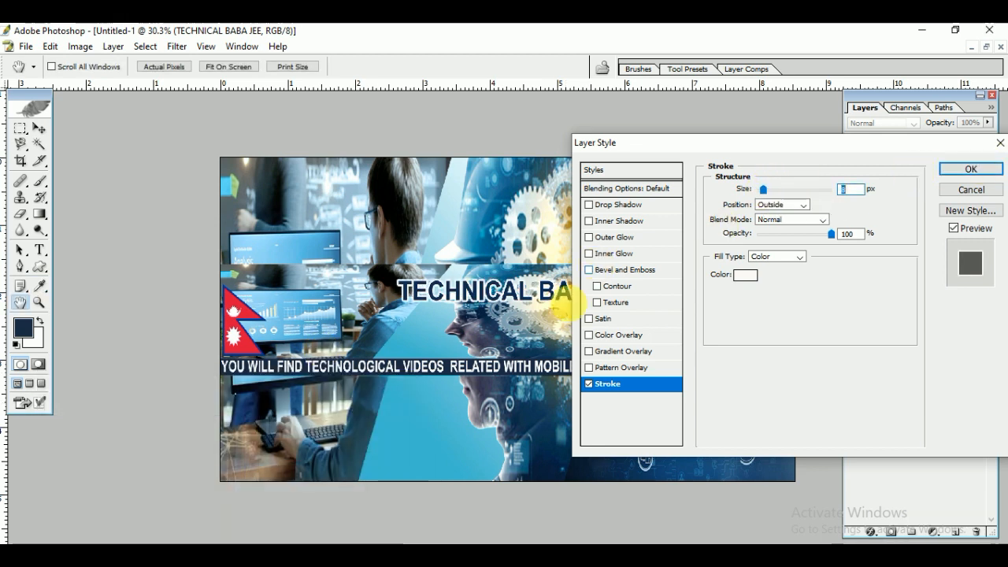
Enable Drop Shadow, Inner Shadow, Outer Glow and Inner Glow for the title layer with their default settings
left_click(615, 206)
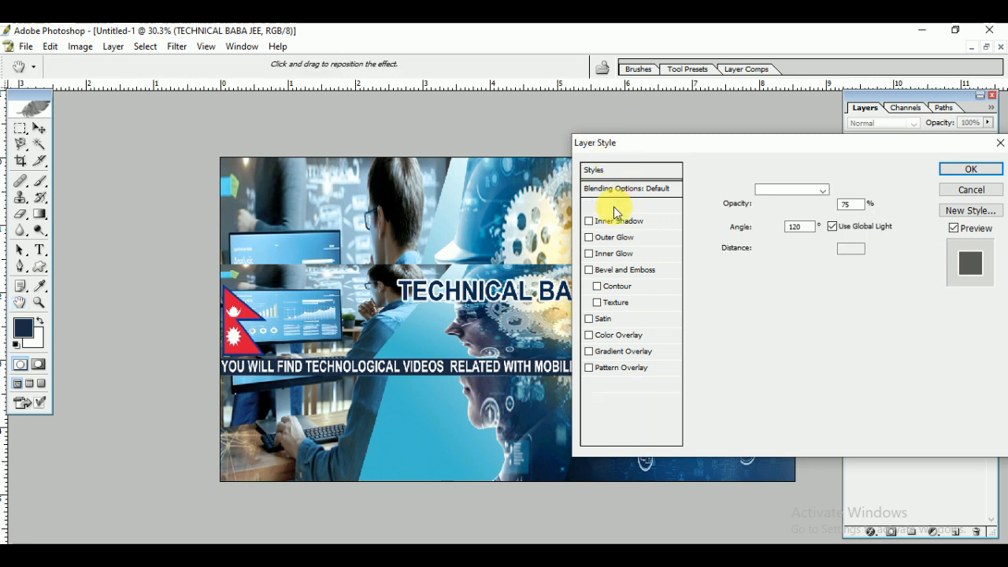
left_click(609, 224)
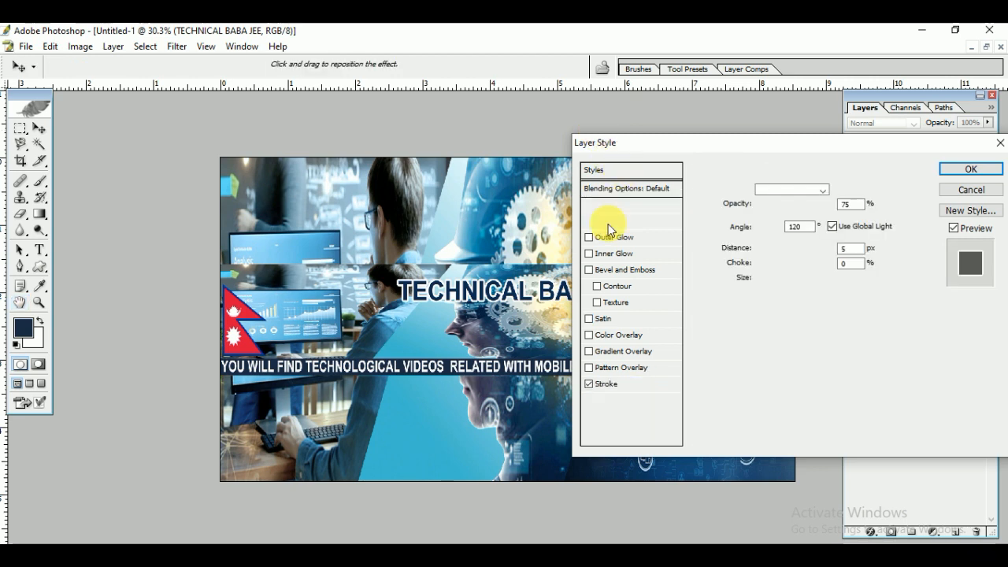
left_click(606, 240)
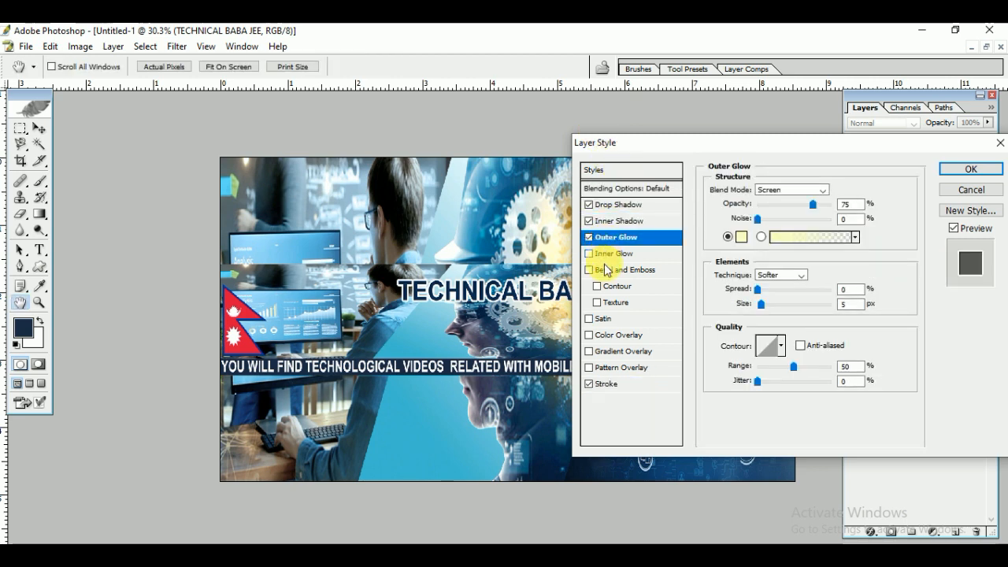
left_click(602, 254)
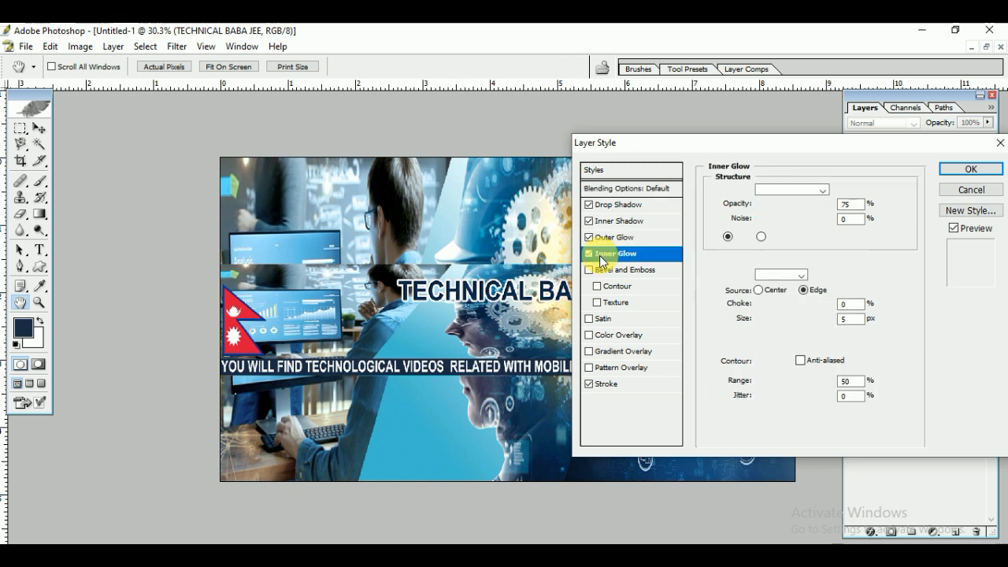
Try a pattern overlay and a red colour overlay on the title text
left_click(608, 368)
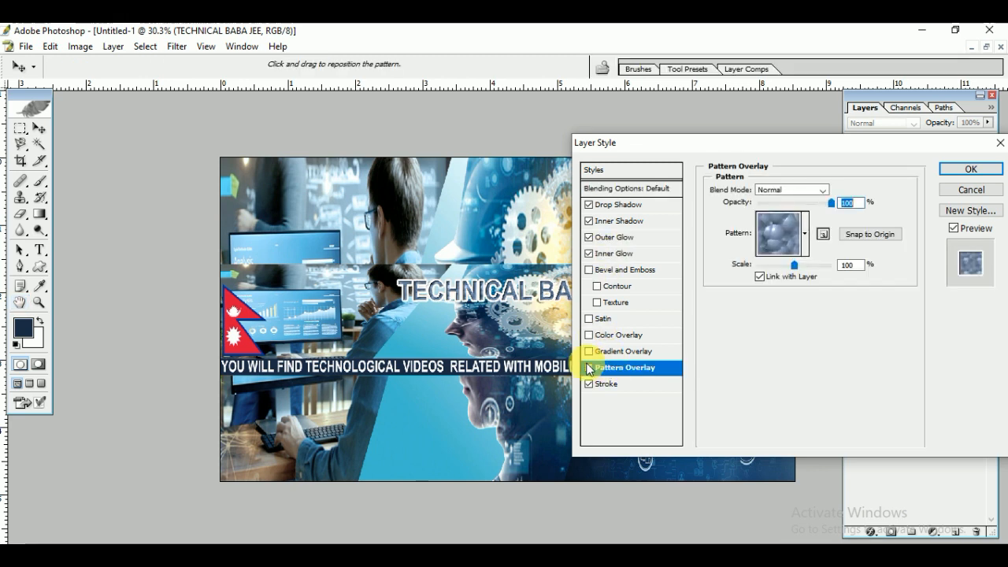
left_click(589, 368)
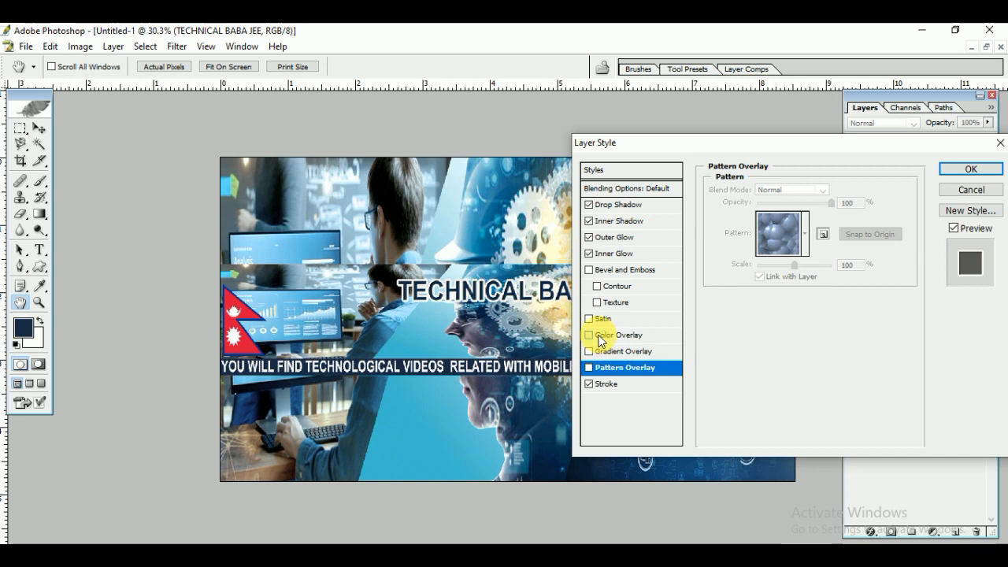
left_click(600, 337)
left_click(590, 337)
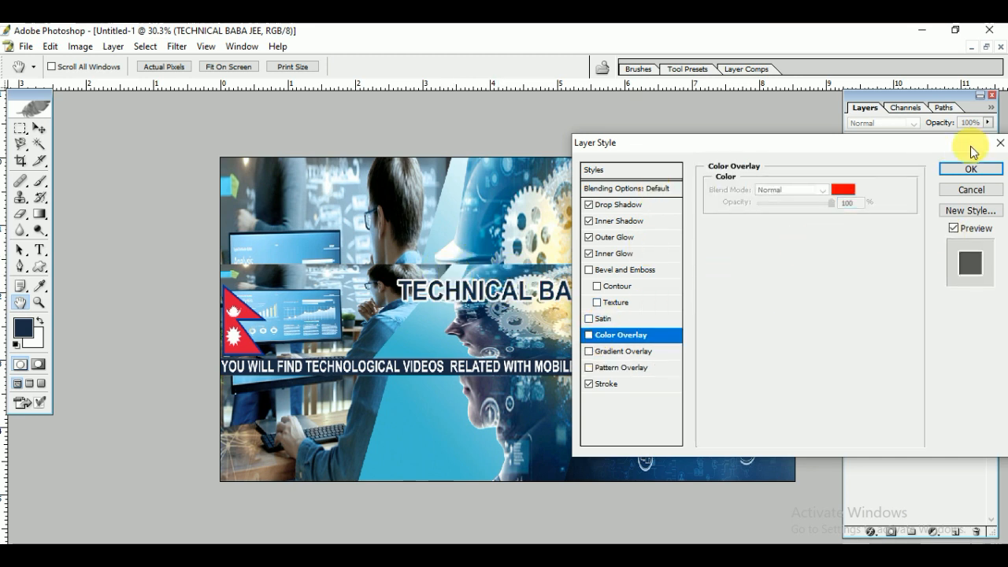
Review the title's glow and shadow settings, fine-tune the stroke size and apply the layer style
left_click(609, 252)
left_click(611, 237)
left_click(608, 220)
left_click(621, 204)
left_click(609, 383)
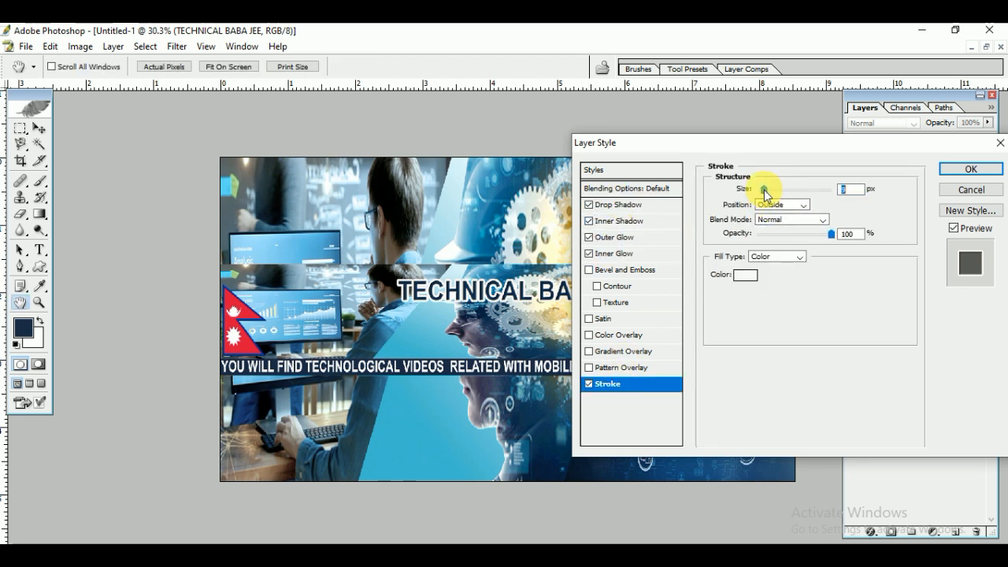
left_click(969, 170)
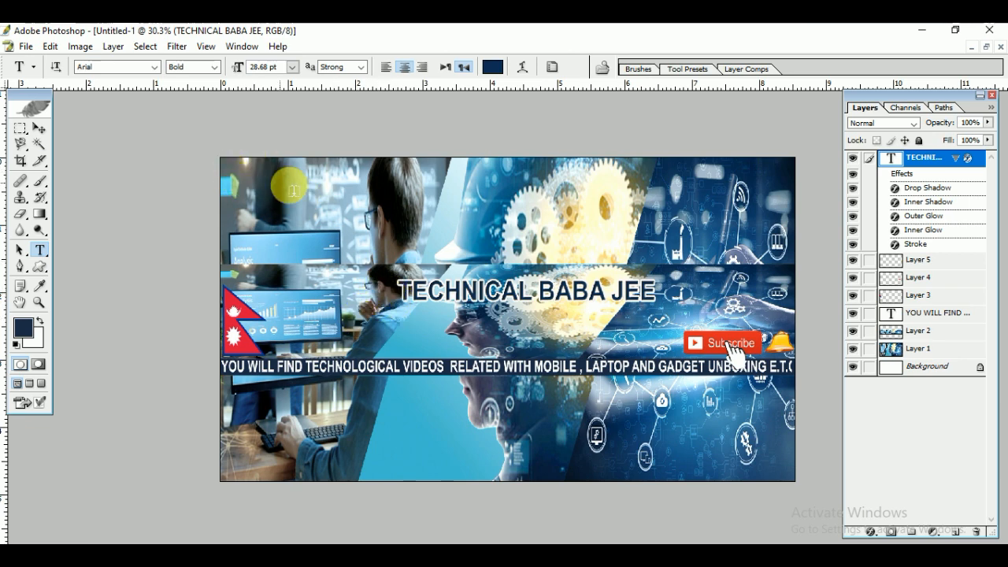
Open the EFSDV logo image from the Desktop
left_click(26, 46)
left_click(52, 80)
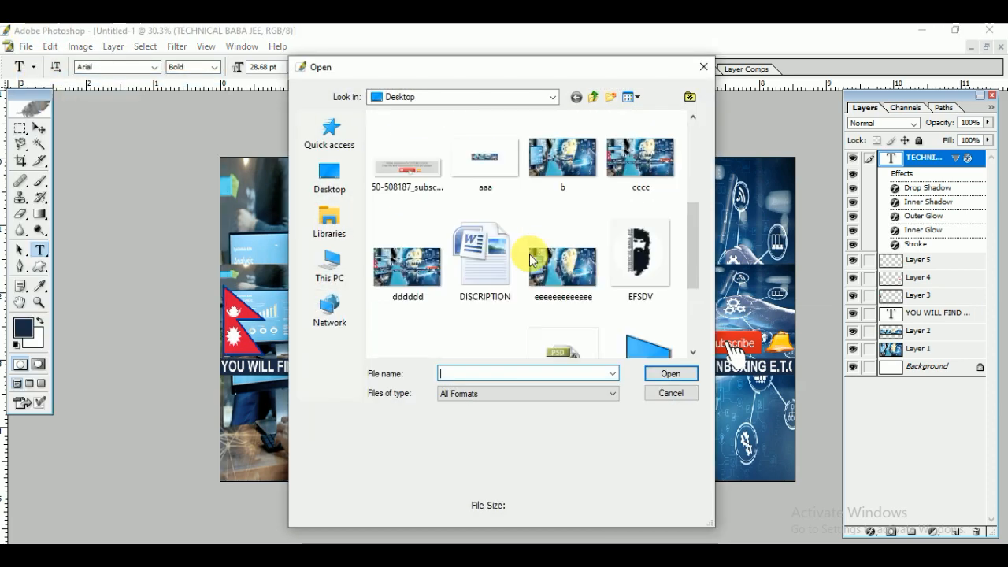
scroll(530, 256, "down", 2)
scroll(529, 254, "up", 2)
double_click(639, 254)
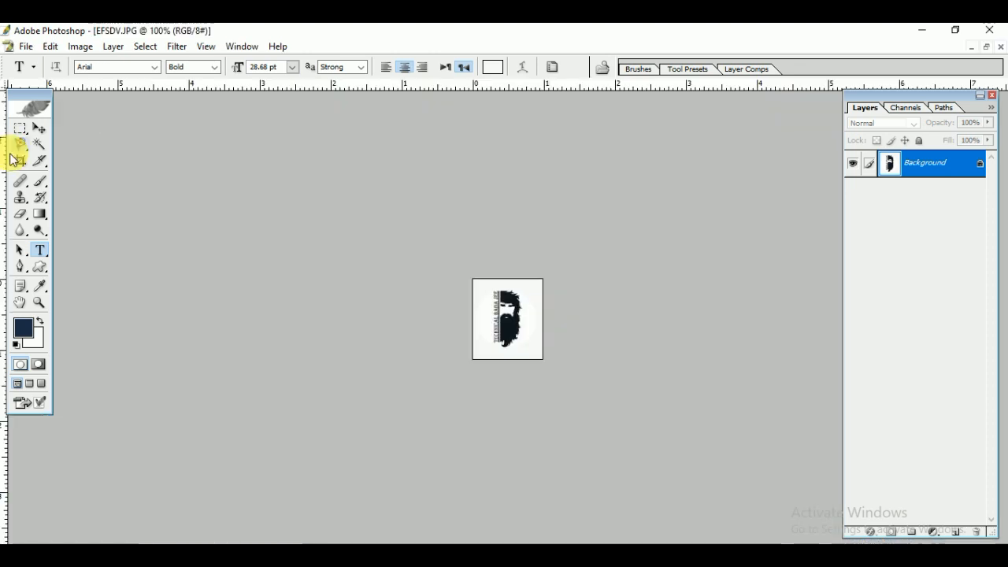
Select the bearded-face logo with an elliptical marquee and move the selection into the Untitled-1 banner document
left_click(20, 128)
left_click_drag(20, 127, 99, 142)
left_click_drag(484, 289, 543, 346)
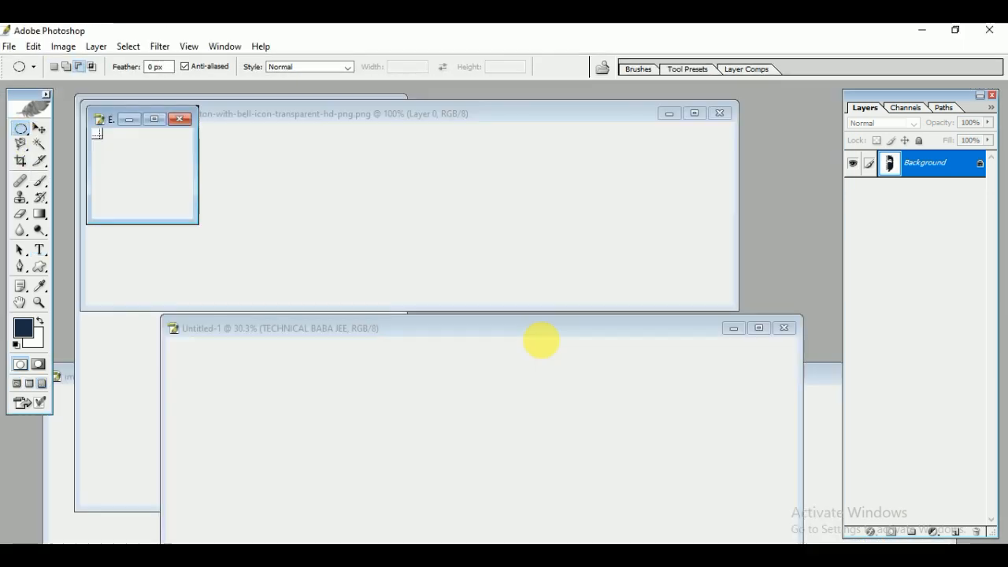
left_click(39, 128)
left_click_drag(142, 173, 360, 497)
left_click(759, 328)
Free-transform the round logo into a small badge directly to the left of the channel title
key("ctrl+0")
key("ctrl+t")
left_click_drag(353, 300, 367, 310)
key("Return")
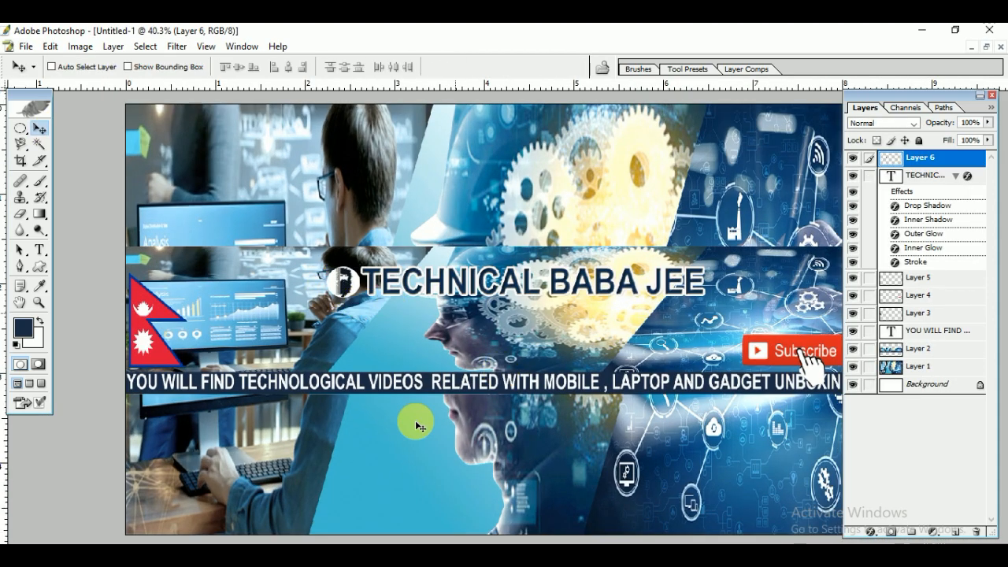
Save the banner to the Desktop as a JPEG copy named yyyyyyyy
key("ctrl+minus")
scroll(731, 403, "down", 1)
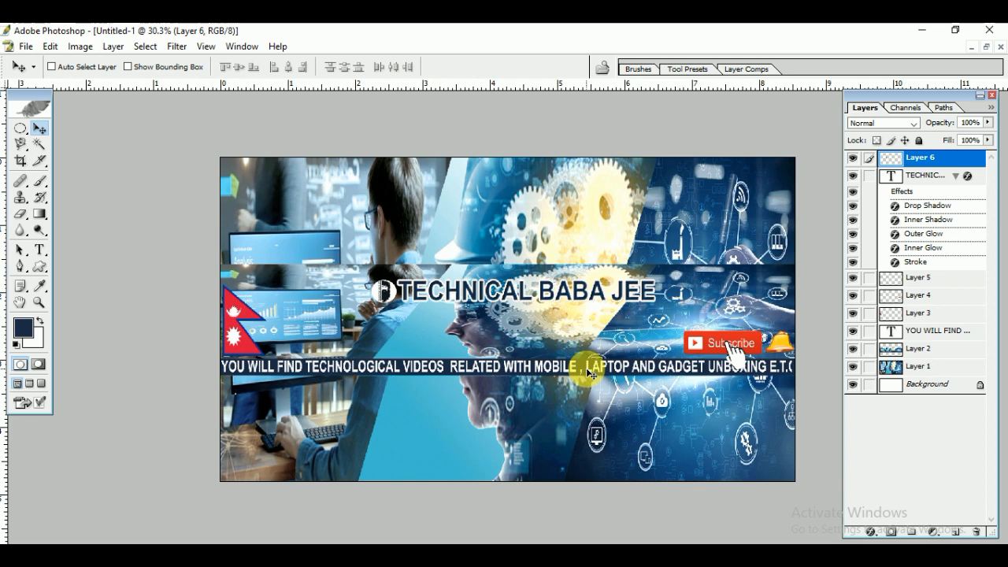
key("ctrl+s")
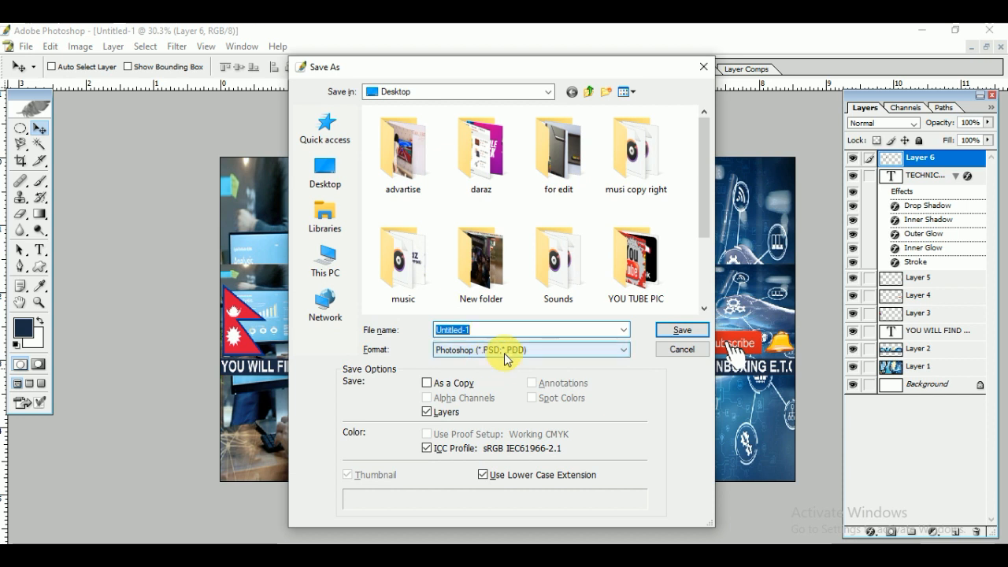
left_click(505, 358)
left_click(516, 425)
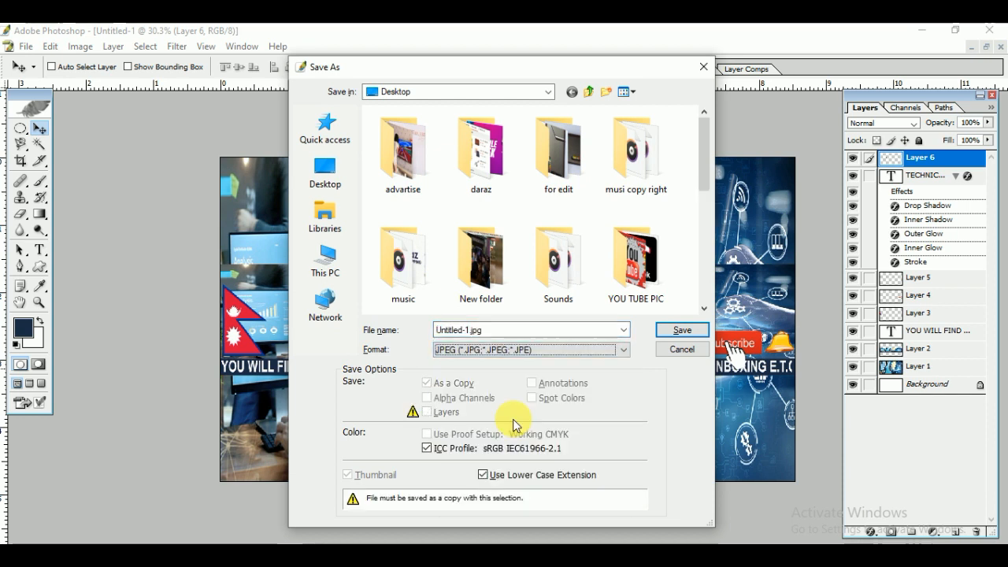
double_click(512, 331)
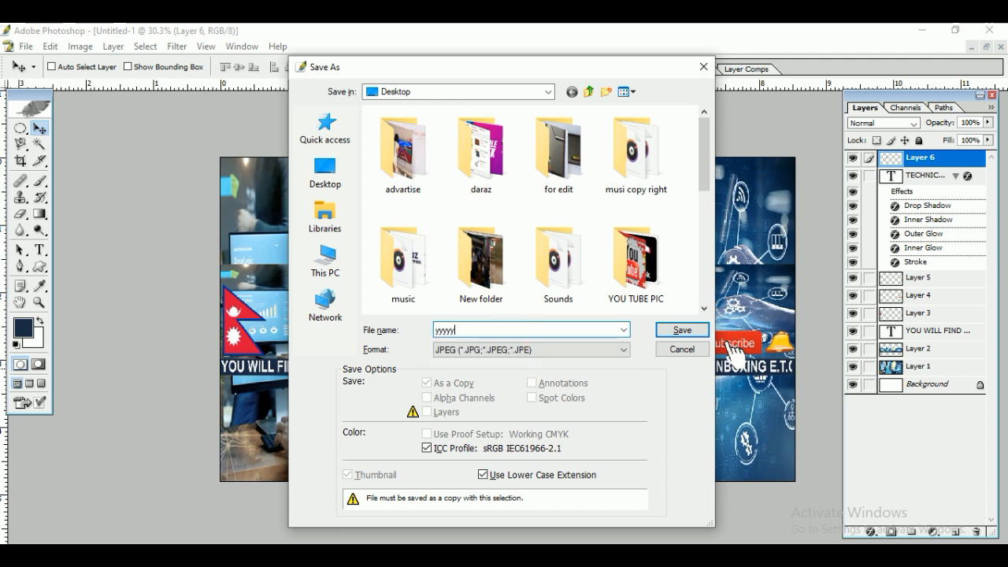
type("yyyyyyyy")
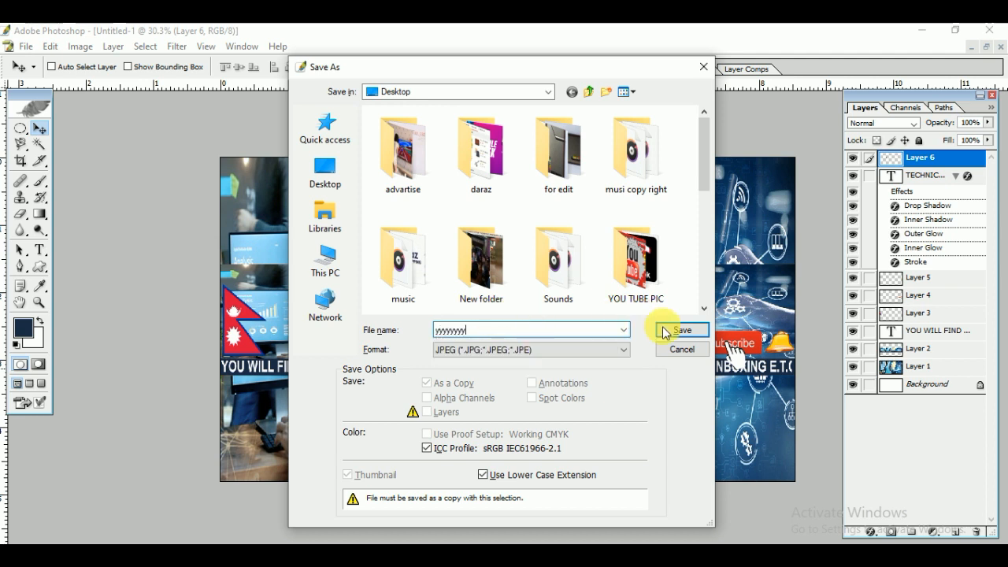
left_click(679, 331)
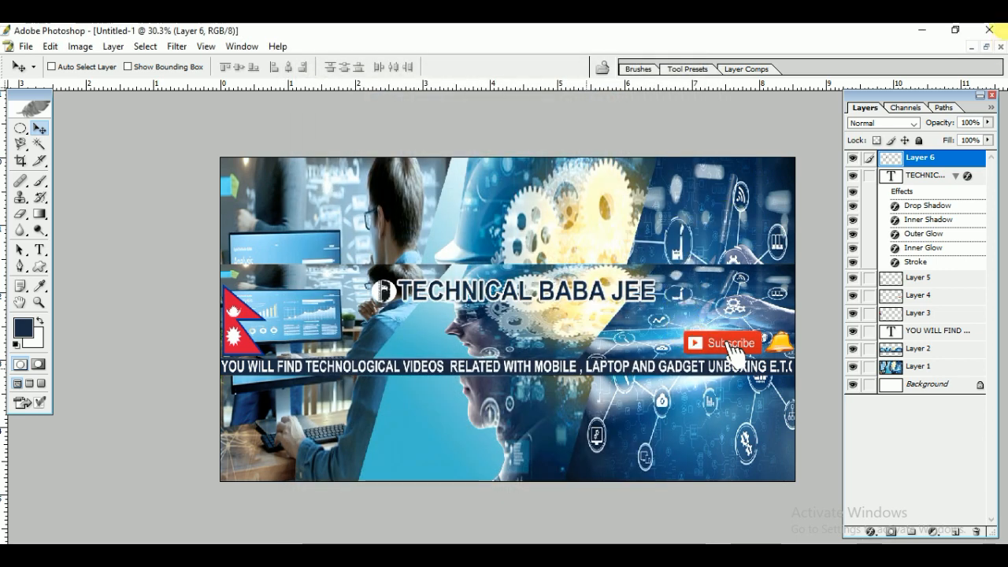
Switch to the YouTube channel page in the browser, enter channel customization and open the channel art editor
left_click(618, 204)
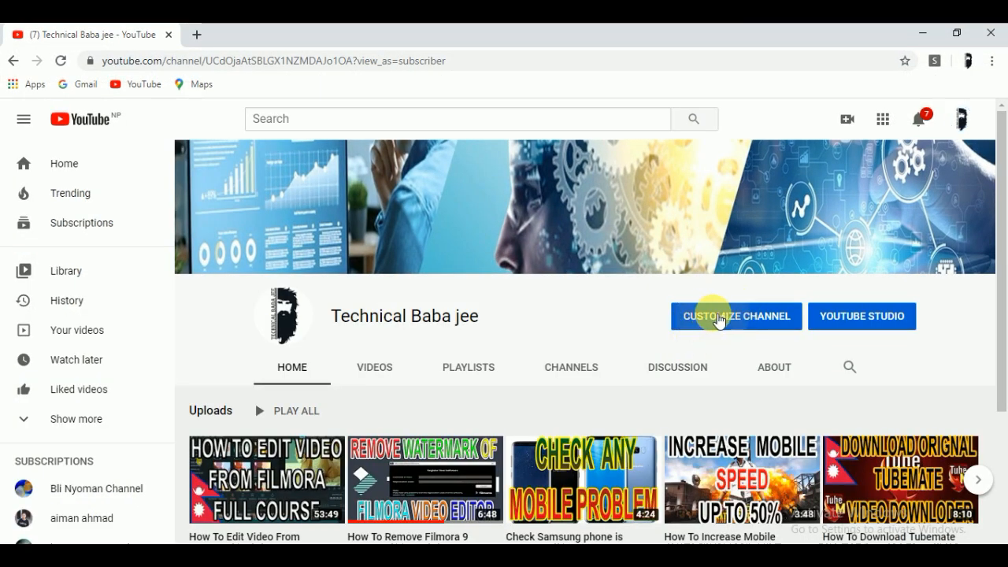
left_click(717, 318)
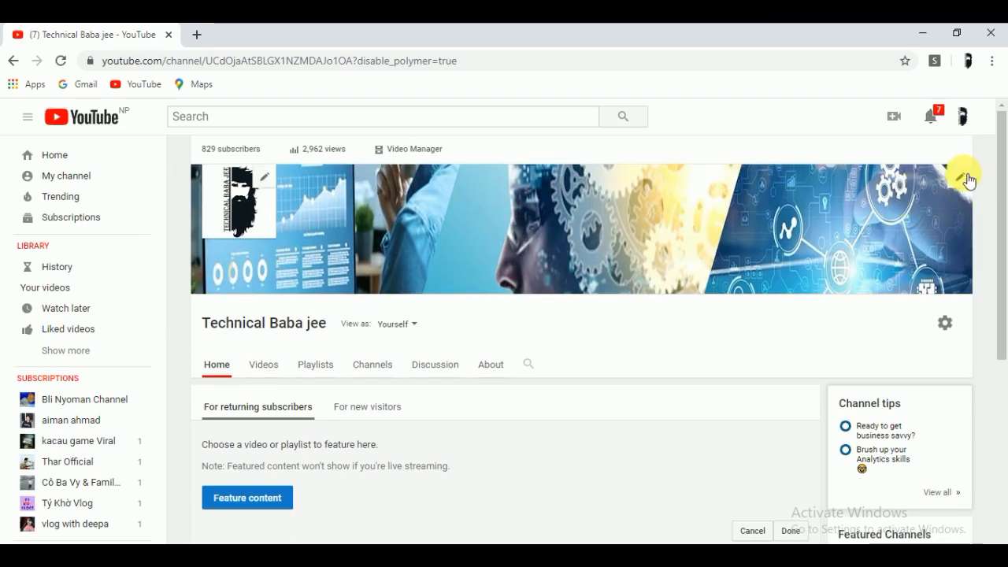
left_click(966, 180)
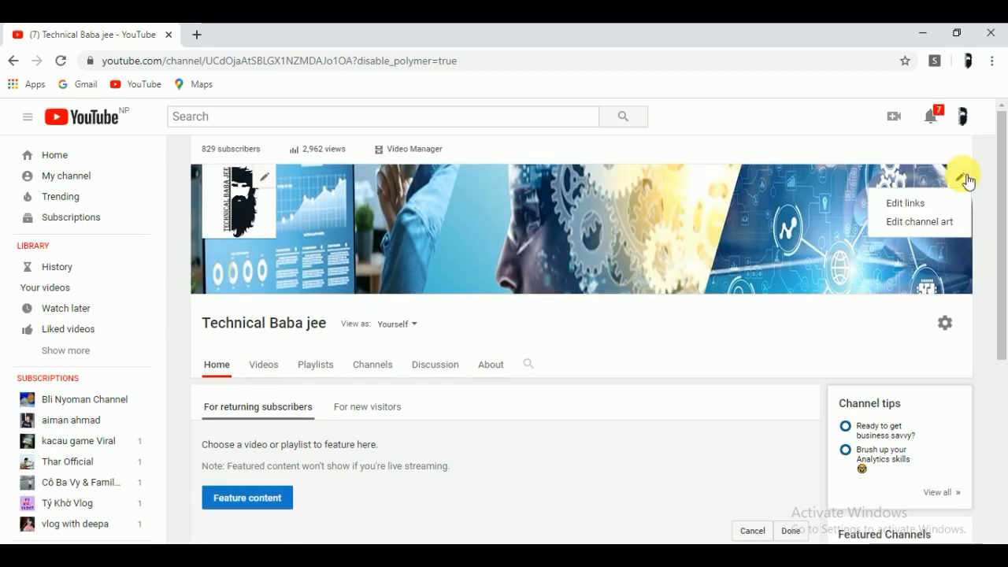
left_click(918, 226)
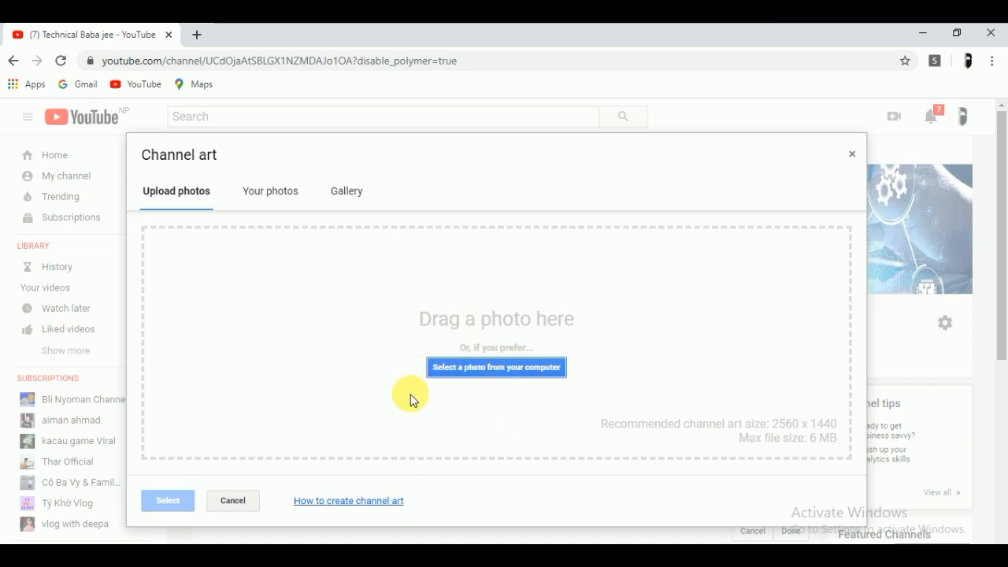
Upload the yyyyyyyy image from the Desktop and set it as the channel art without adjusting the crop
left_click(490, 378)
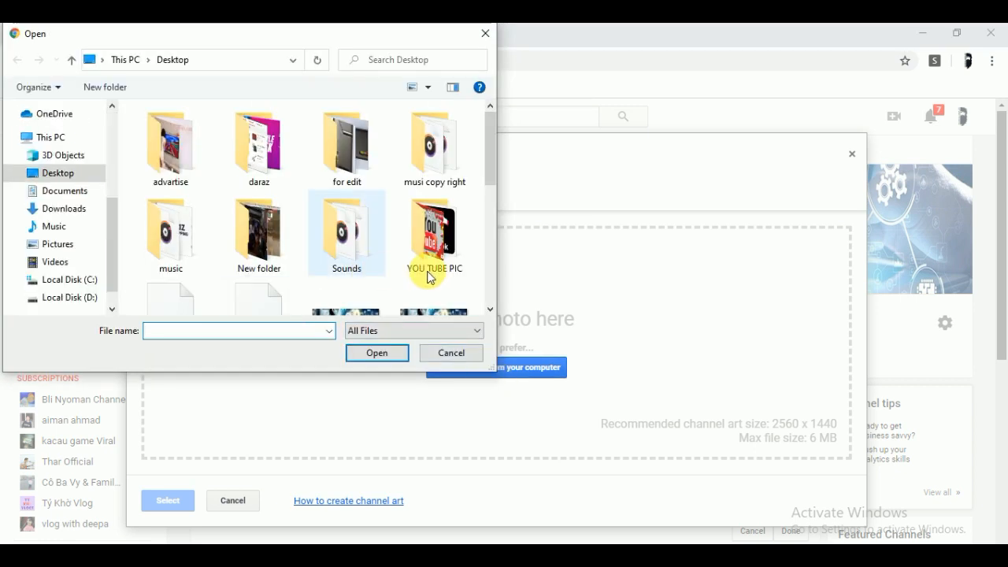
scroll(432, 272, "down", 5)
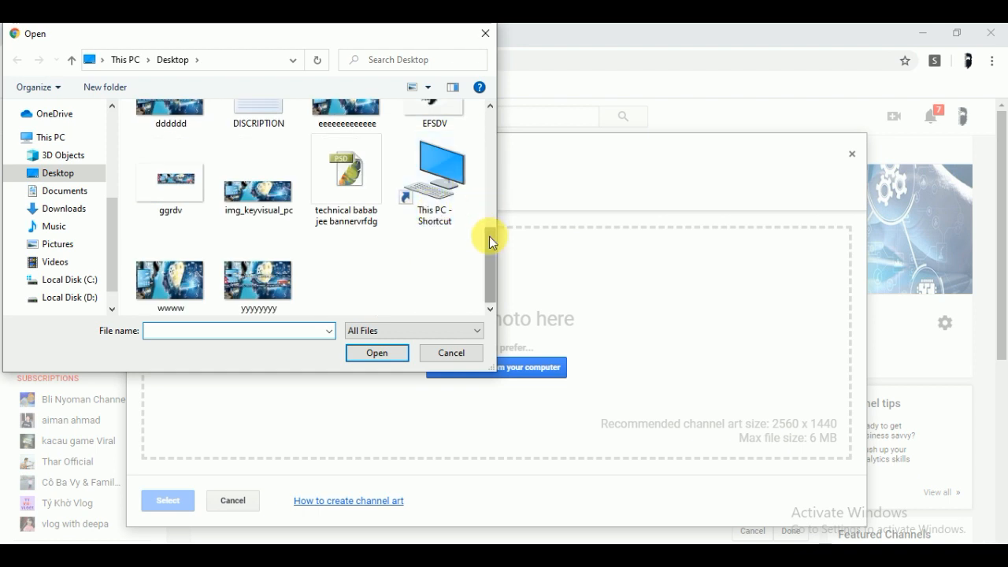
left_click(255, 296)
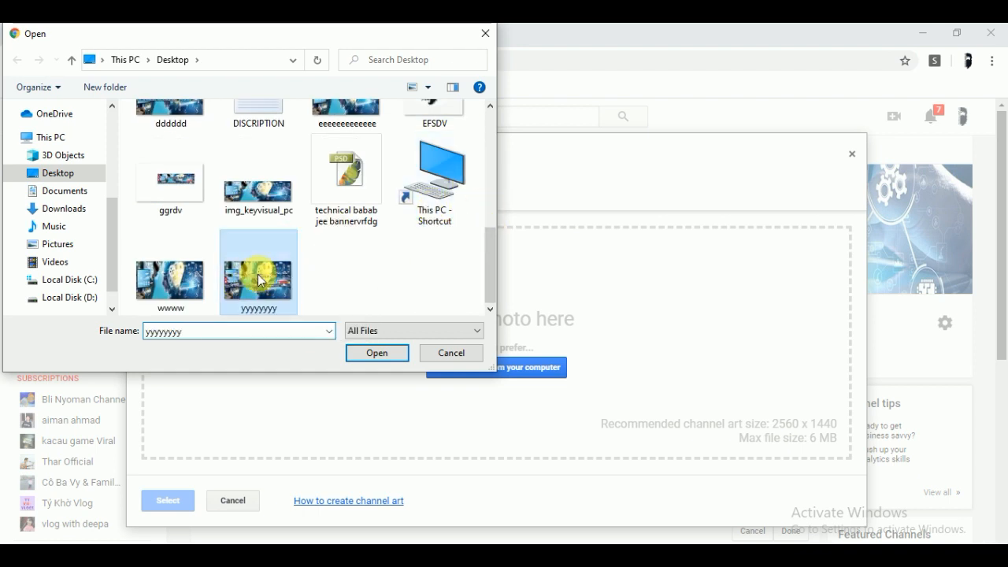
left_click(373, 353)
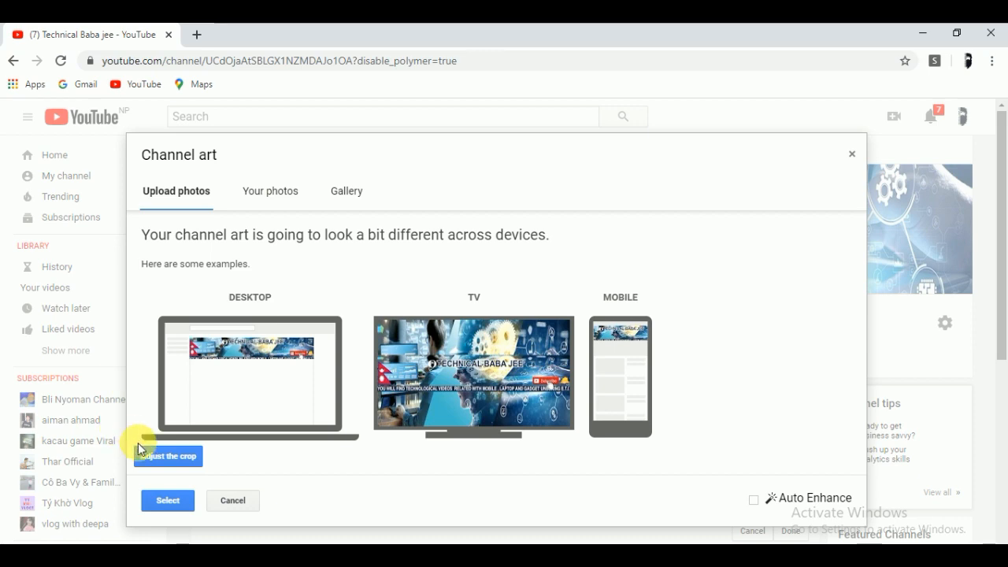
left_click(168, 502)
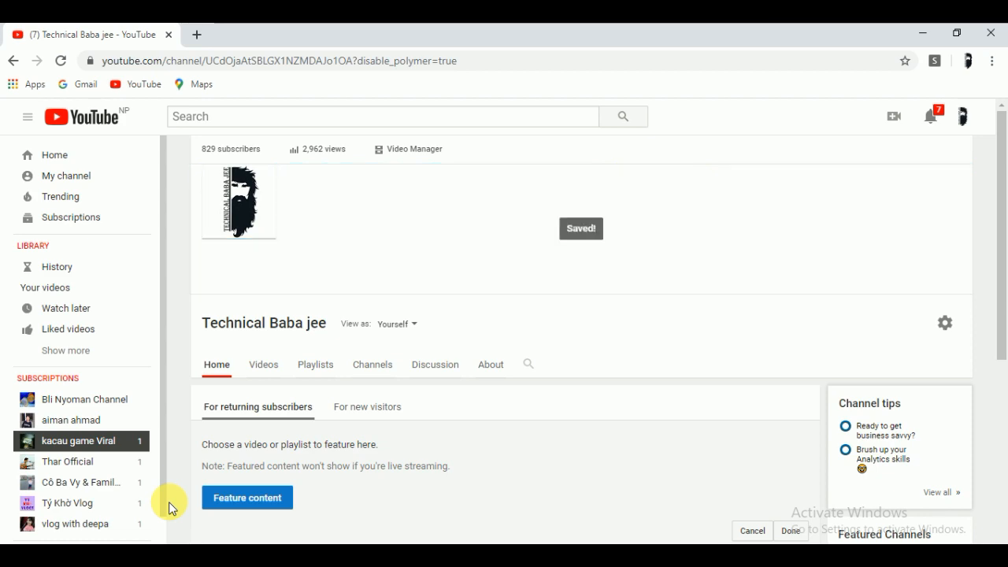